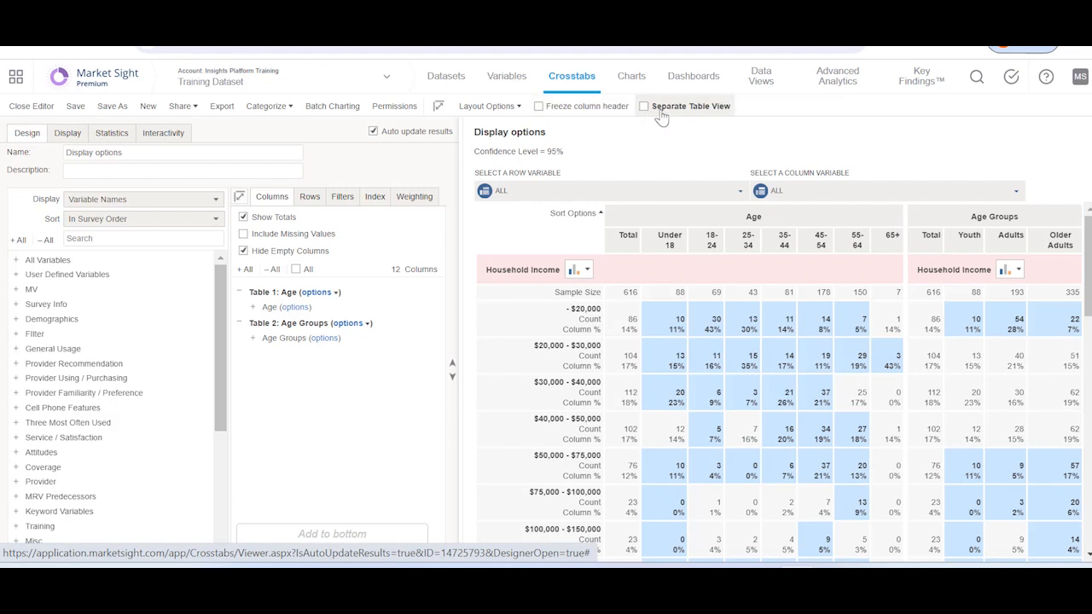
Step: Freeze the column header of the Display options crosstab and check it across the row tables down to Ethnicity
left_click(574, 109)
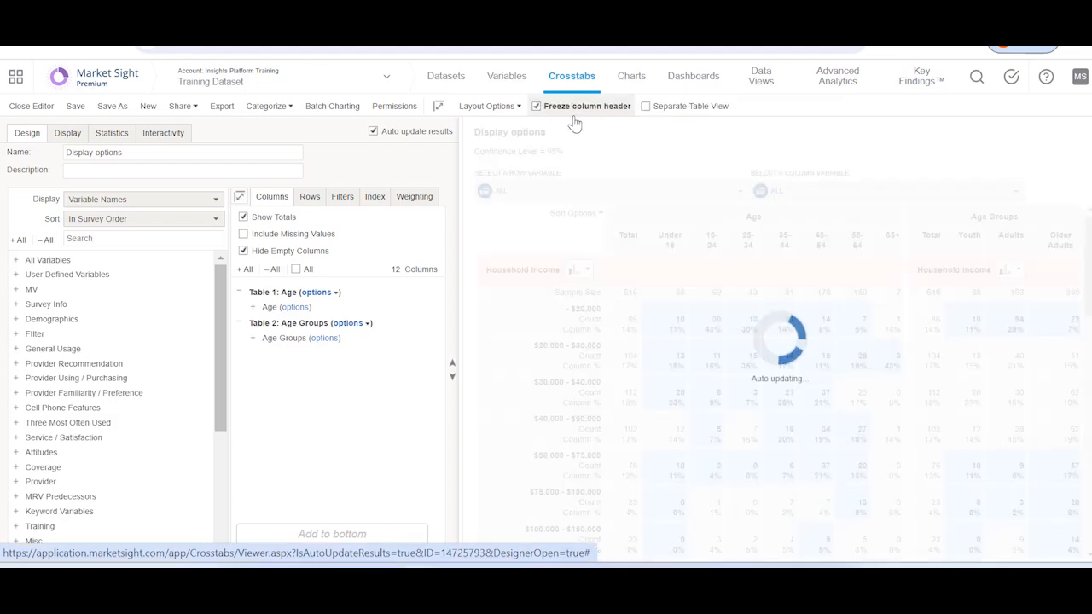
scroll(639, 378, "down", 3)
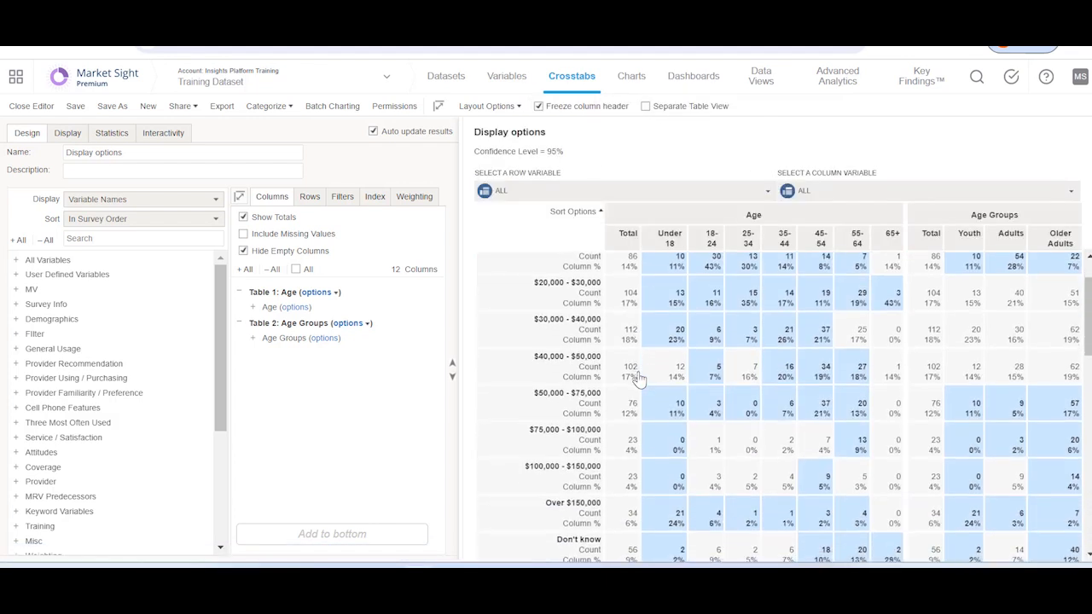
scroll(656, 341, "down", 5)
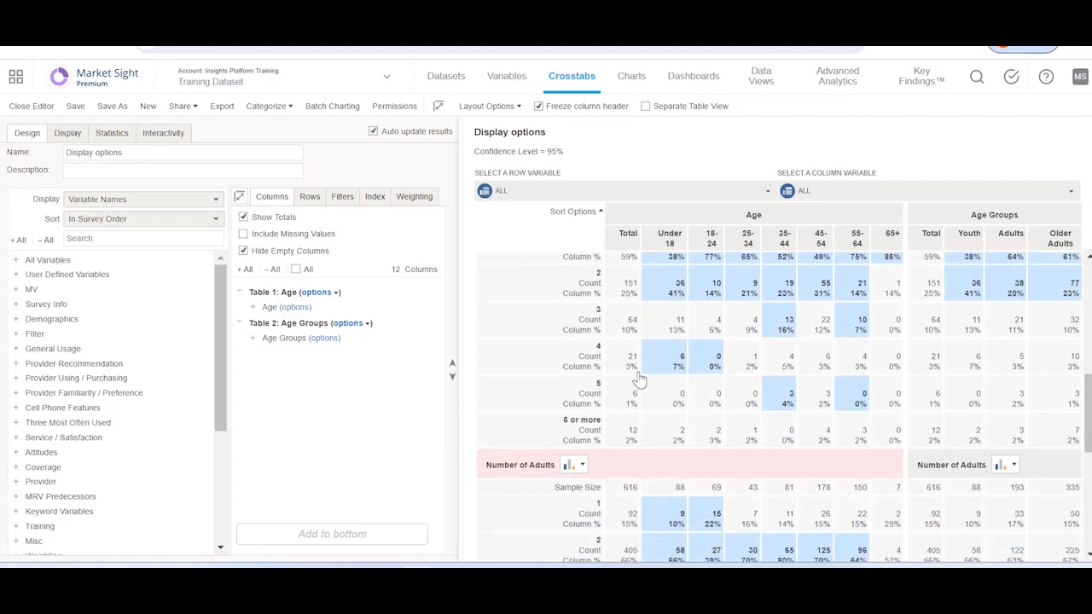
scroll(672, 316, "down", 3)
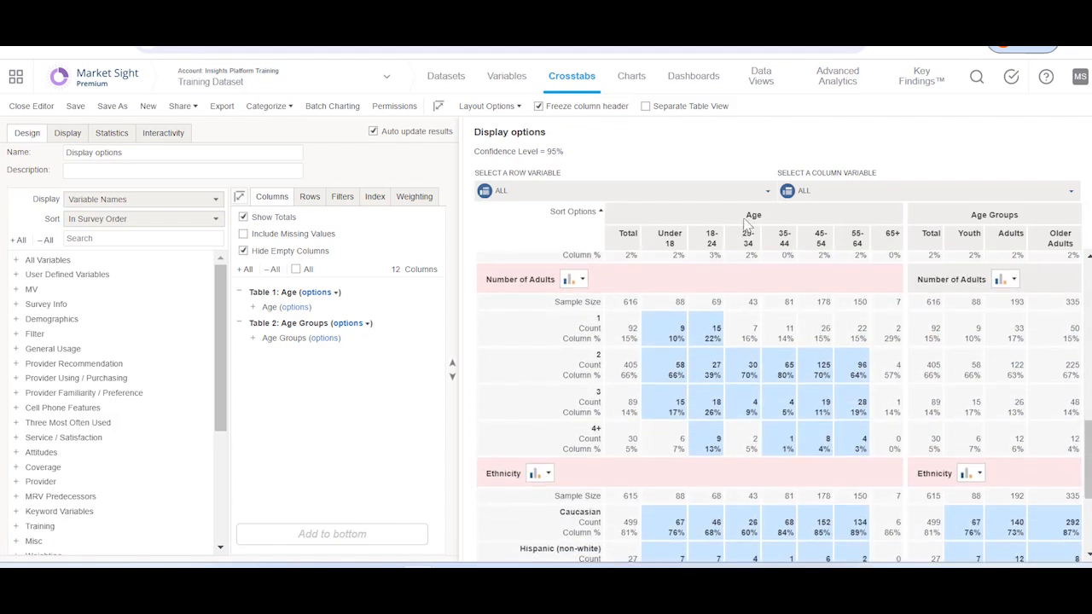
scroll(715, 222, "up", 5)
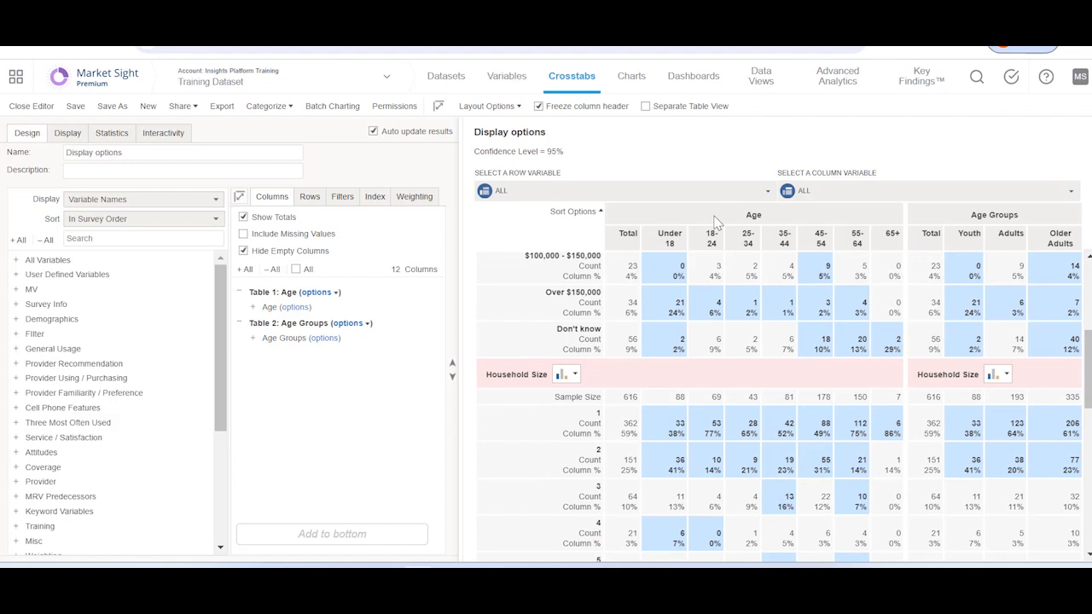
Step: Enable Separate Table View for the Display options crosstab and check the table layout for each row variable
left_click(646, 107)
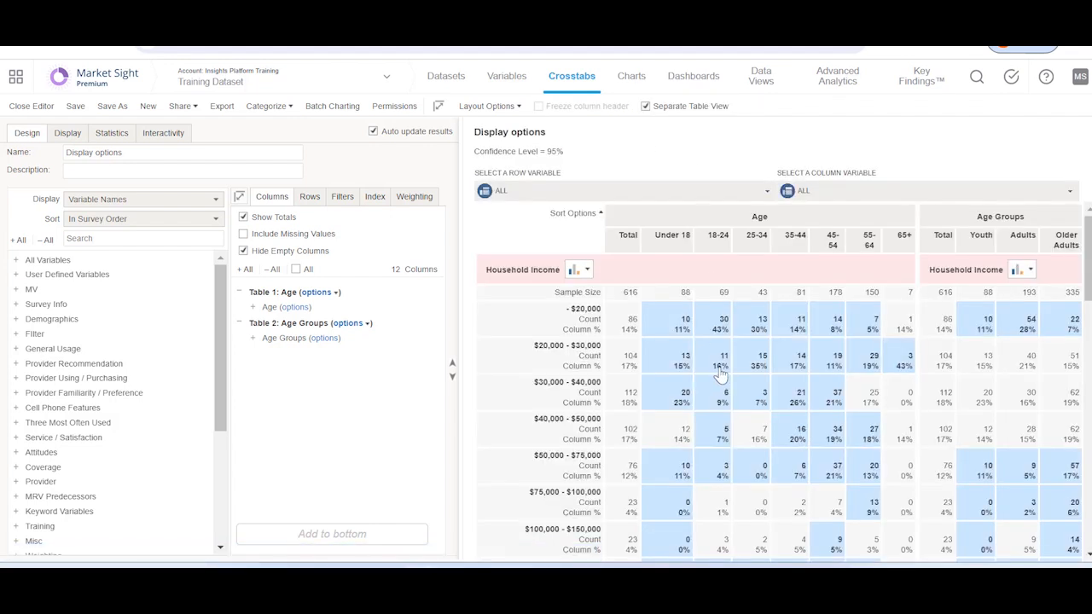
scroll(719, 375, "down", 10)
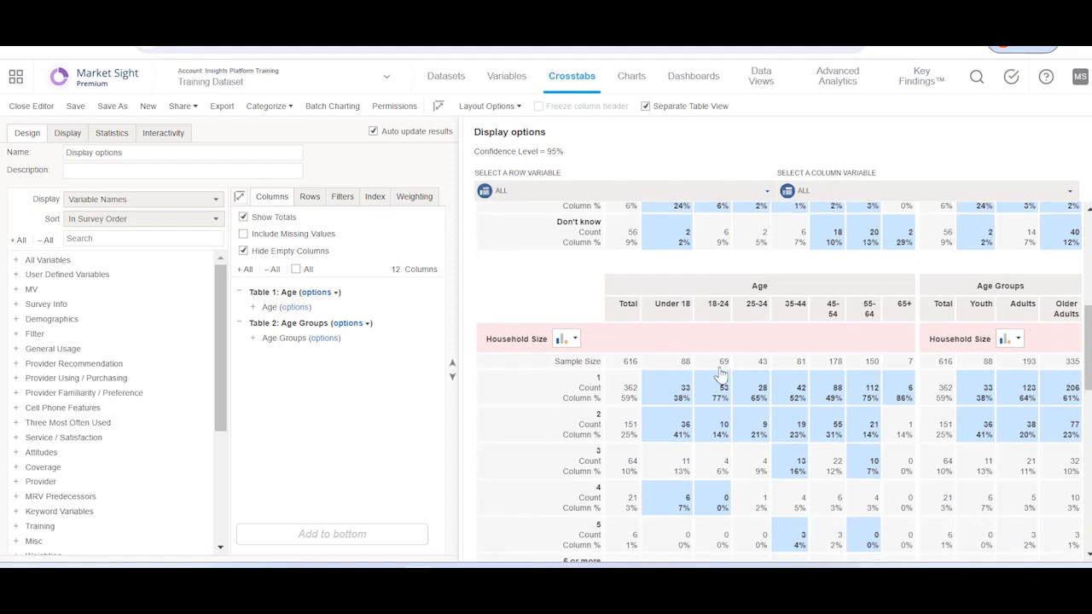
scroll(719, 376, "down", 8)
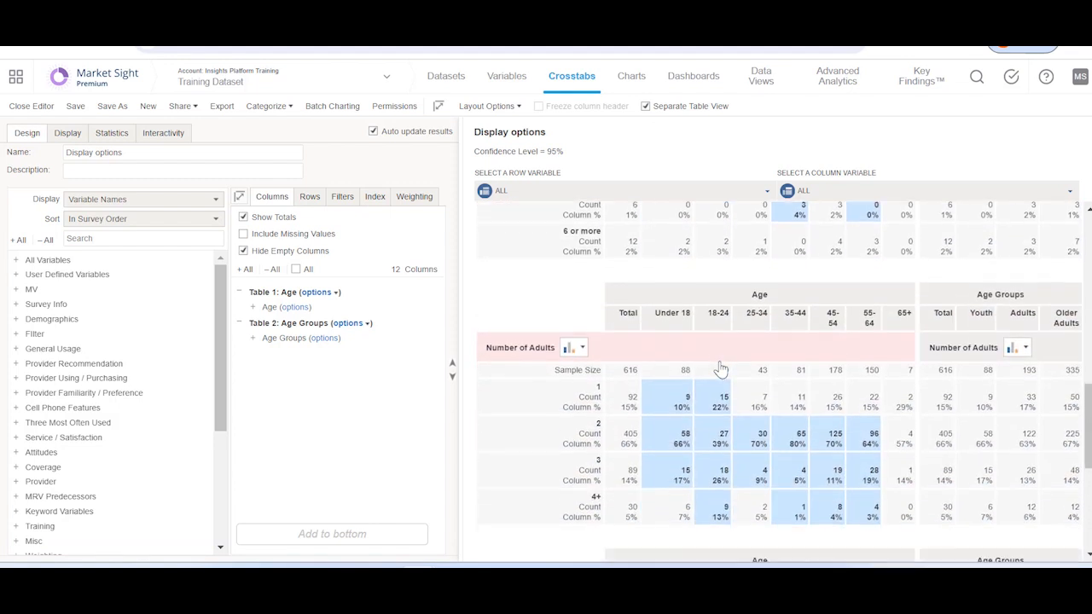
scroll(719, 369, "down", 3)
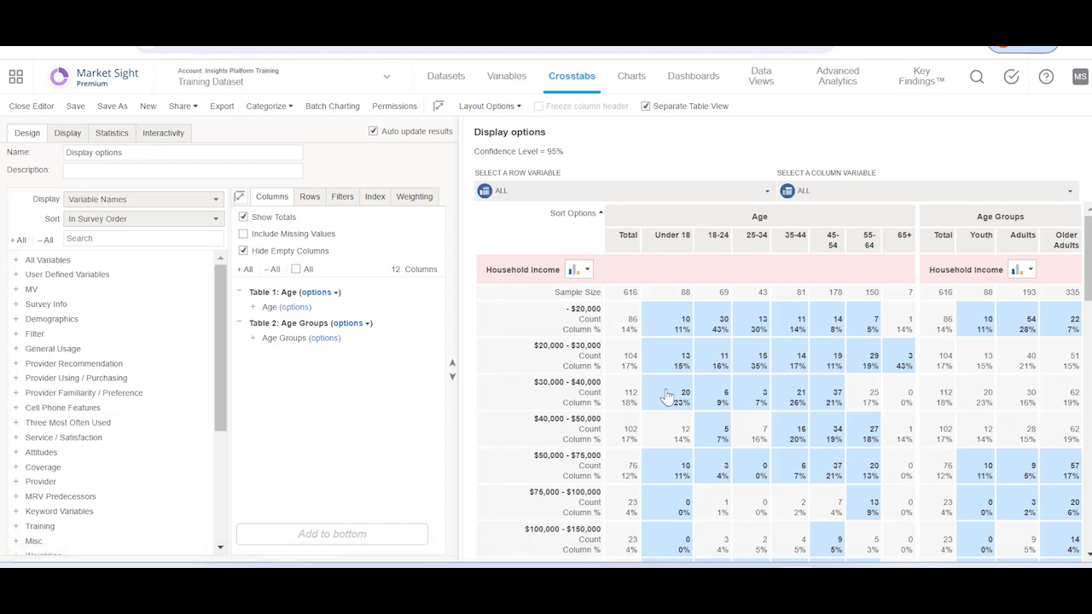
Step: Switch to Excel and examine the column headers above each row variable in the exported separate-table crosstab
left_click(476, 506)
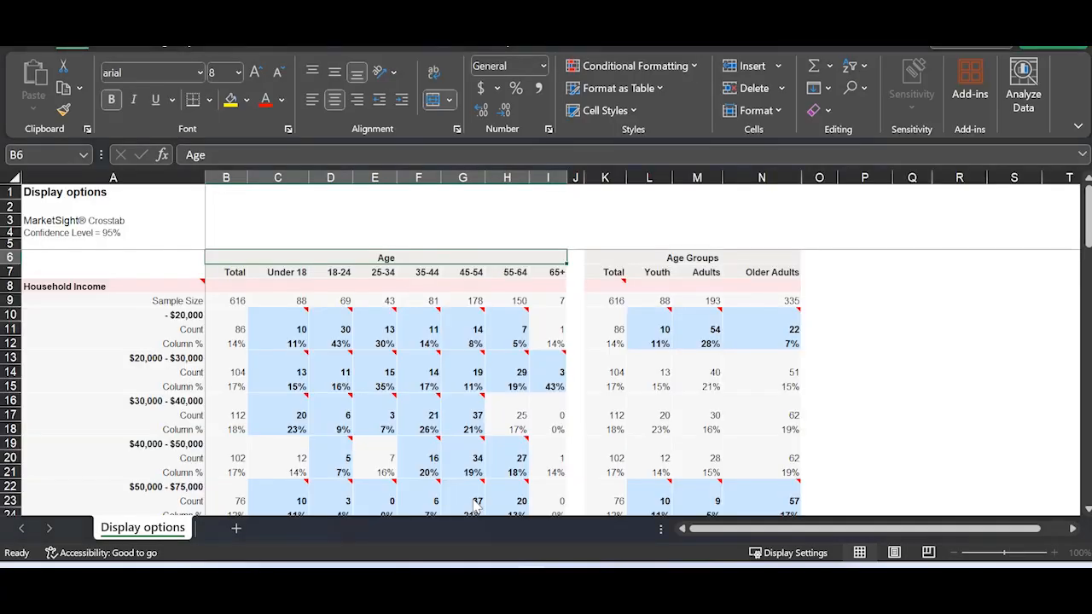
mouse_move(457, 399)
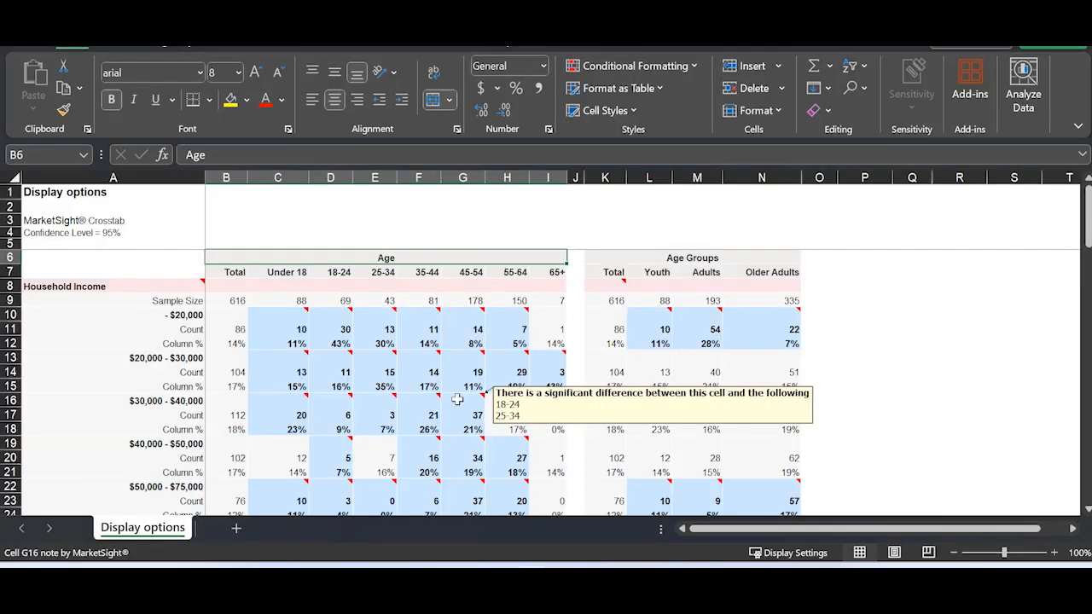
scroll(458, 399, "down", 7)
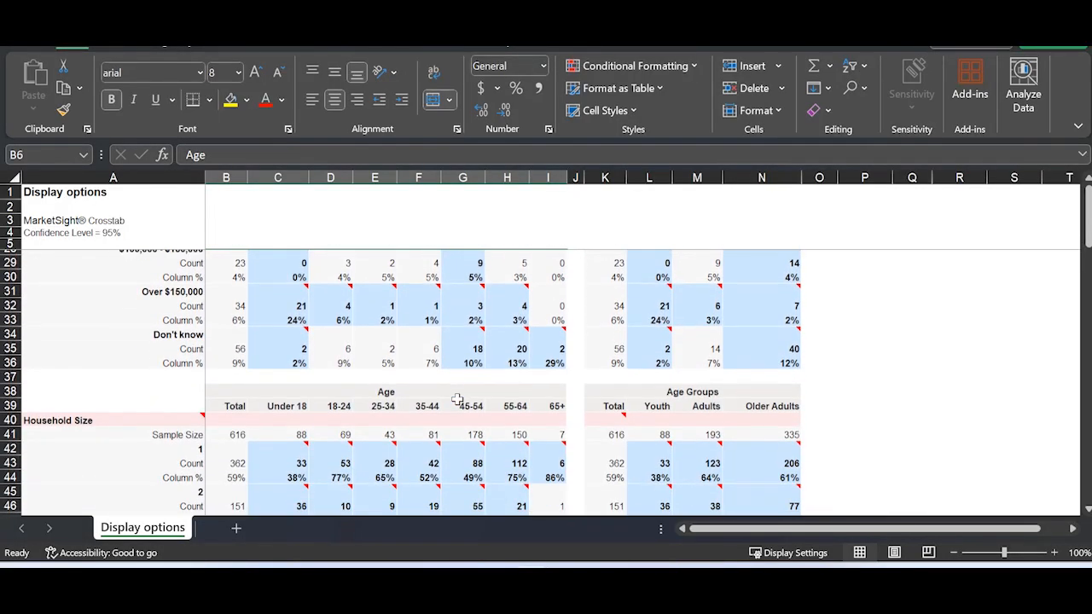
scroll(457, 399, "down", 1)
scroll(465, 342, "down", 8)
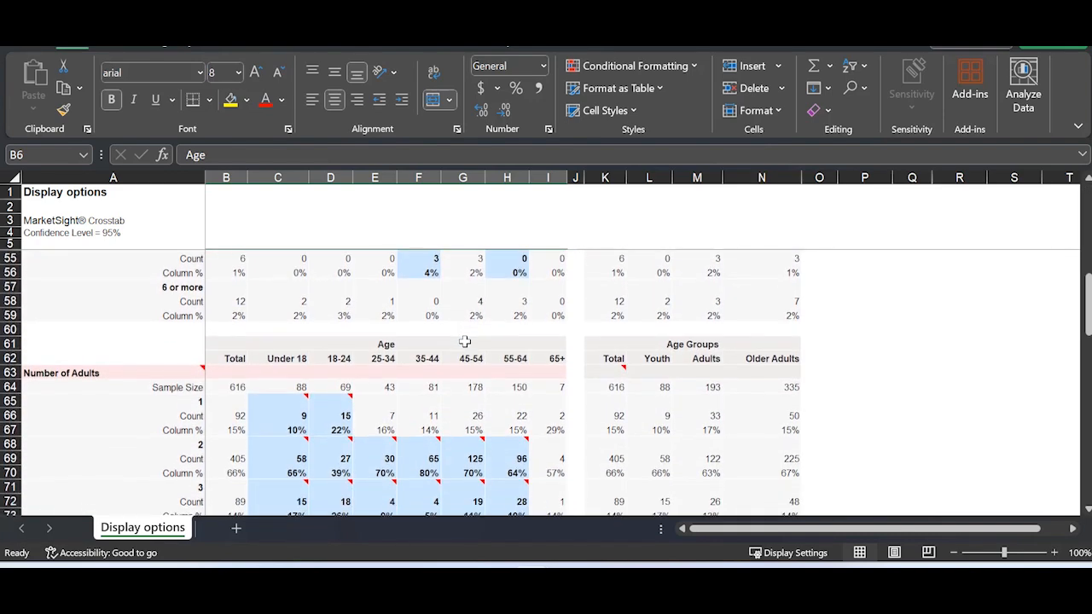
Step: Switch to the other exported Display options workbook and examine its frozen column headers across the row variables
mouse_move(531, 580)
left_click(626, 517)
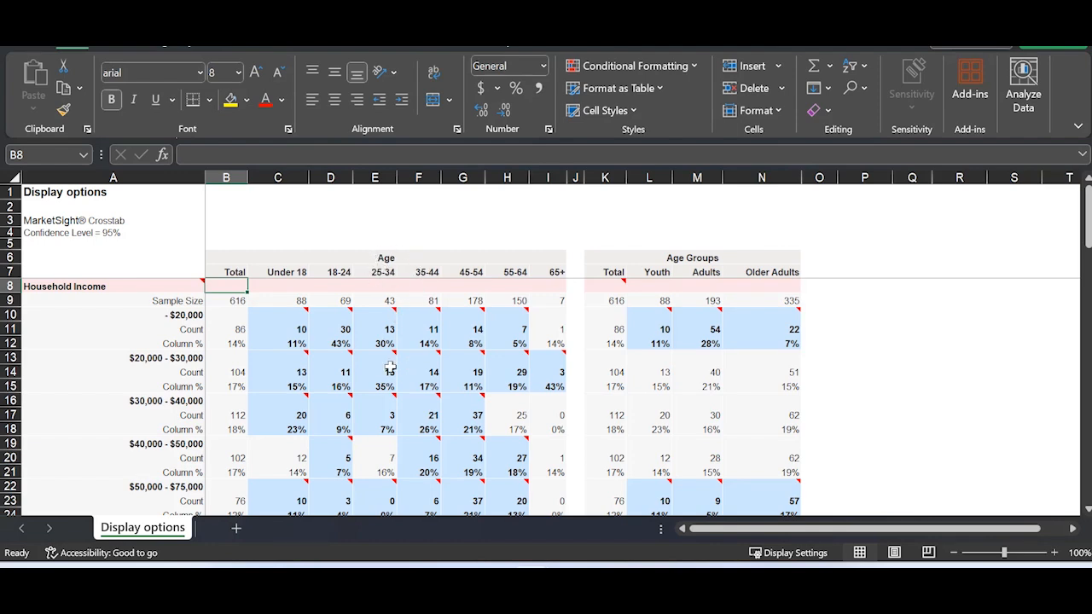
scroll(387, 408, "down", 1)
scroll(386, 407, "down", 8)
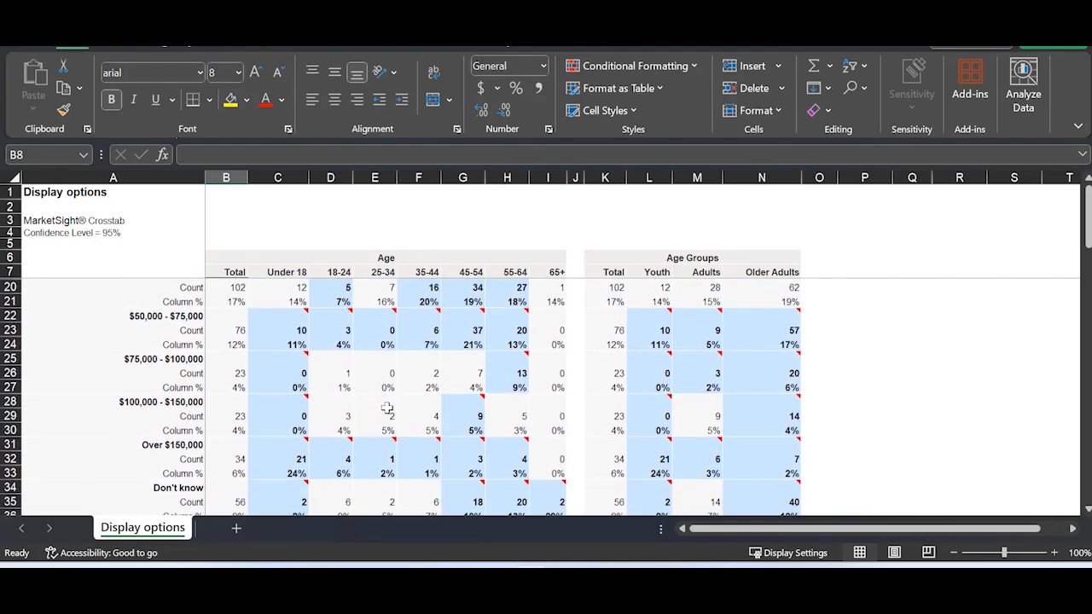
scroll(386, 407, "down", 7)
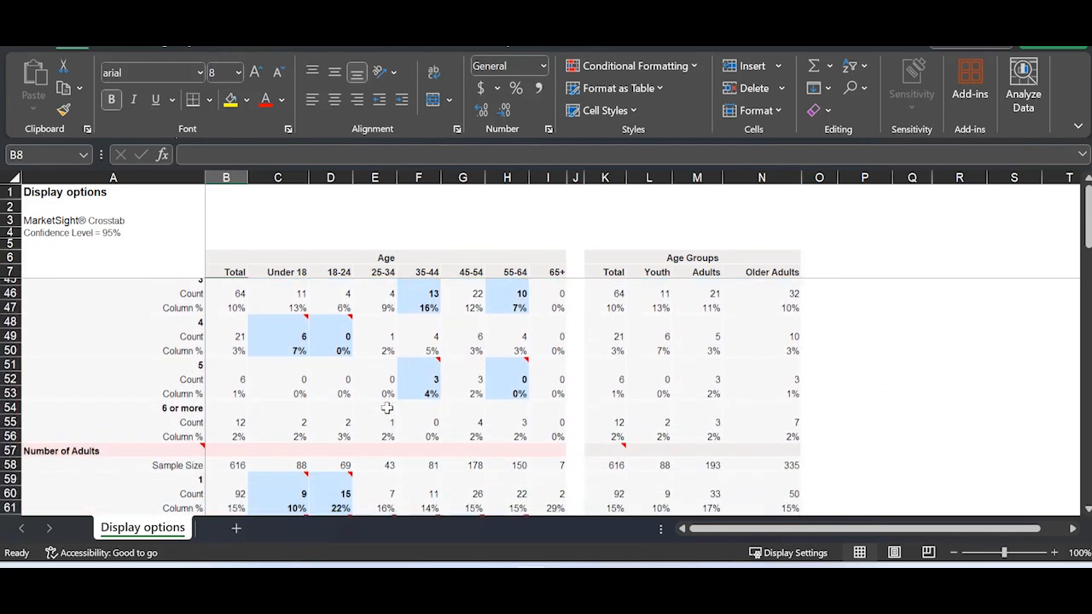
scroll(386, 408, "down", 3)
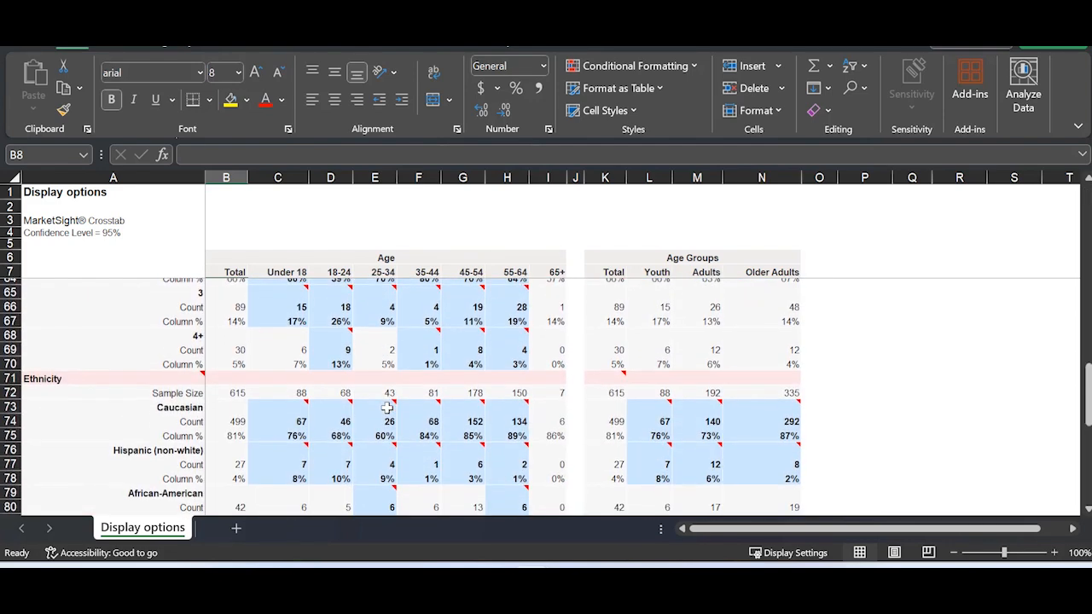
scroll(386, 407, "up", 6)
scroll(386, 408, "up", 13)
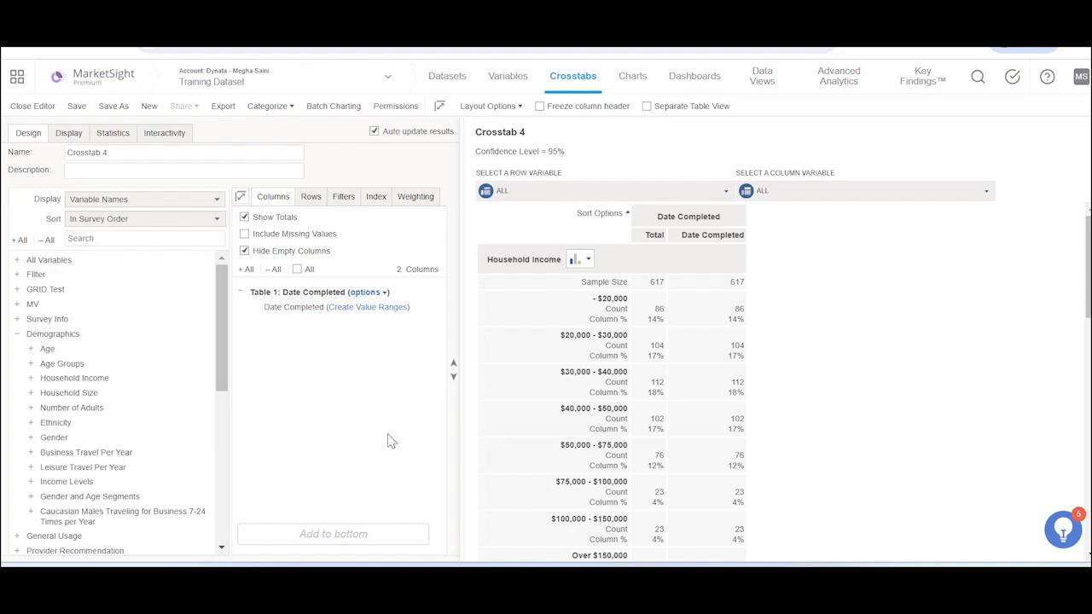
Step: Set the Date Completed value ranges to Manually Specified and define H1 from 01/02/2009 to 06/30/2009
left_click(377, 308)
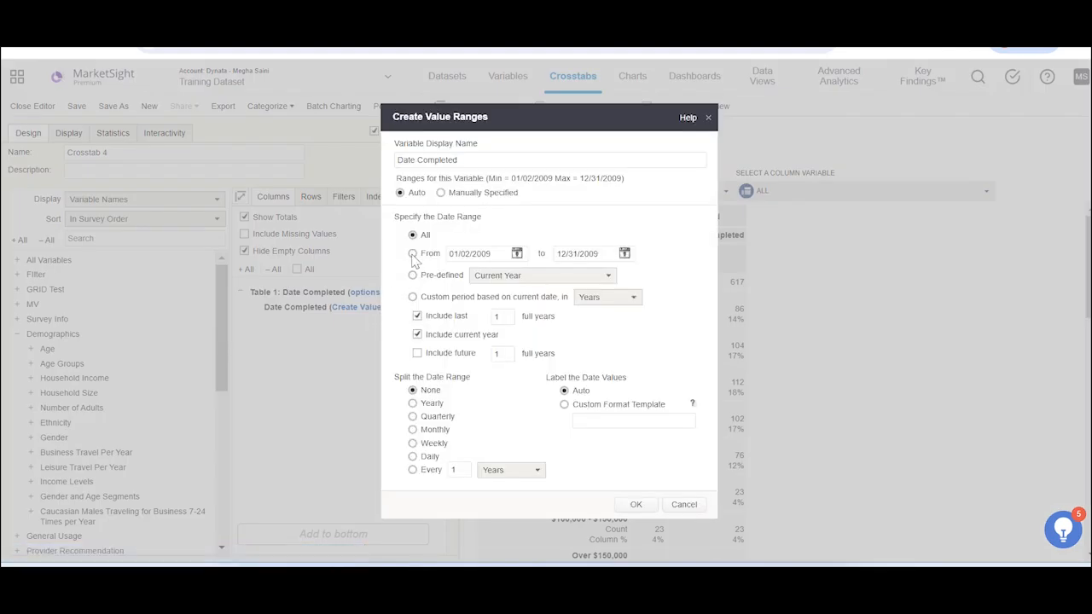
left_click(475, 197)
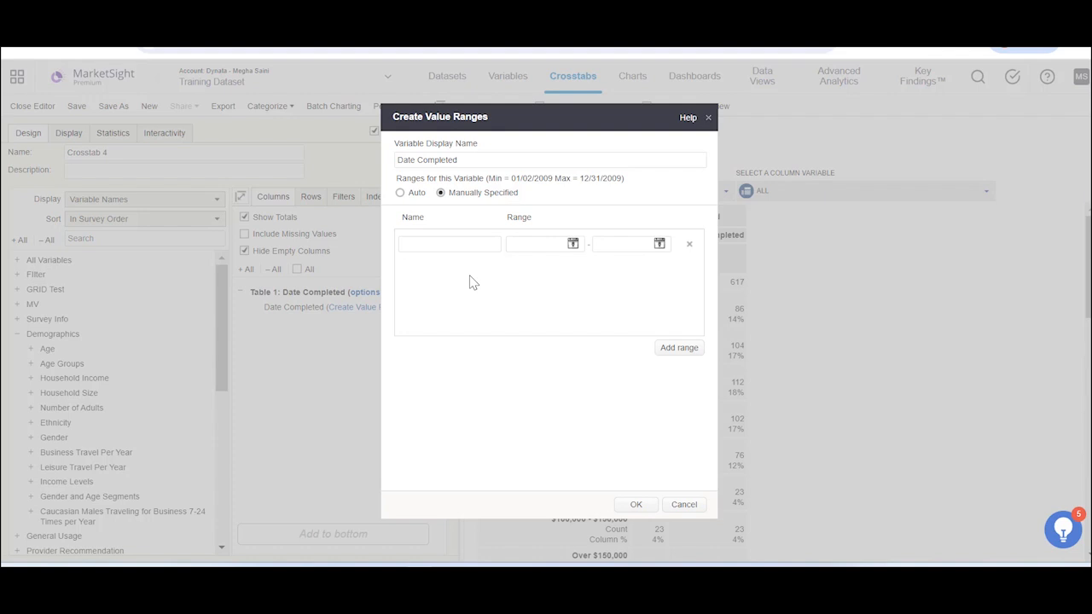
type("H1")
left_click(573, 244)
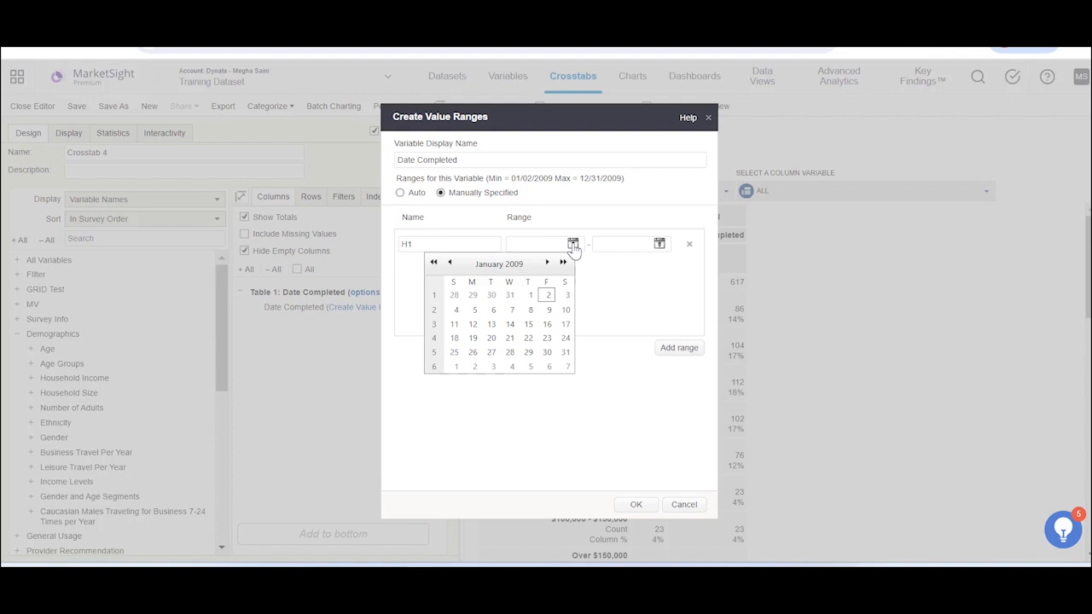
left_click(548, 295)
left_click(659, 244)
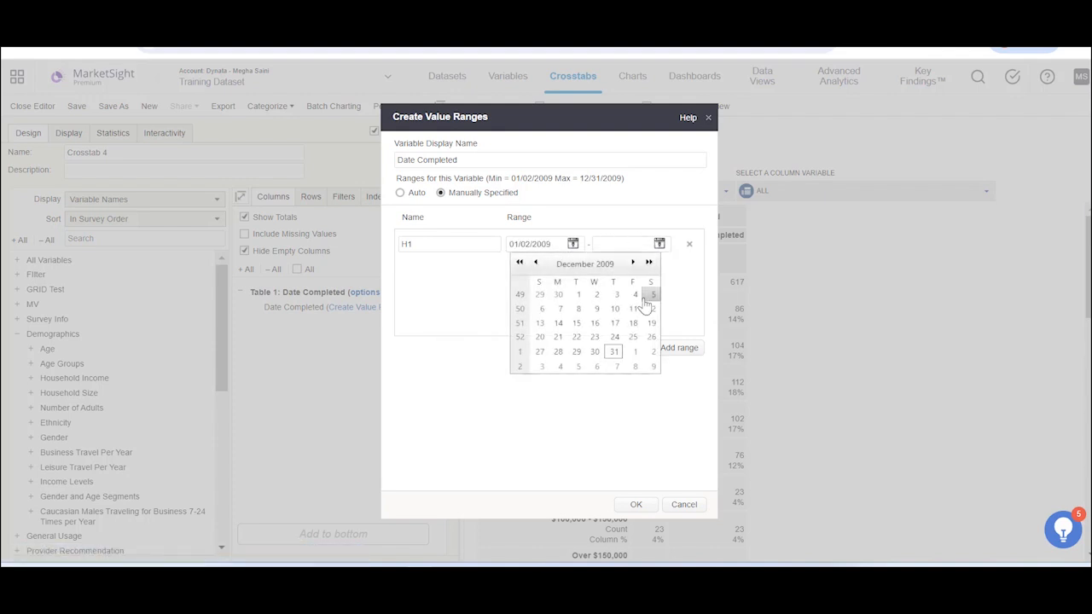
left_click(518, 263)
left_click(519, 264)
left_click(577, 351)
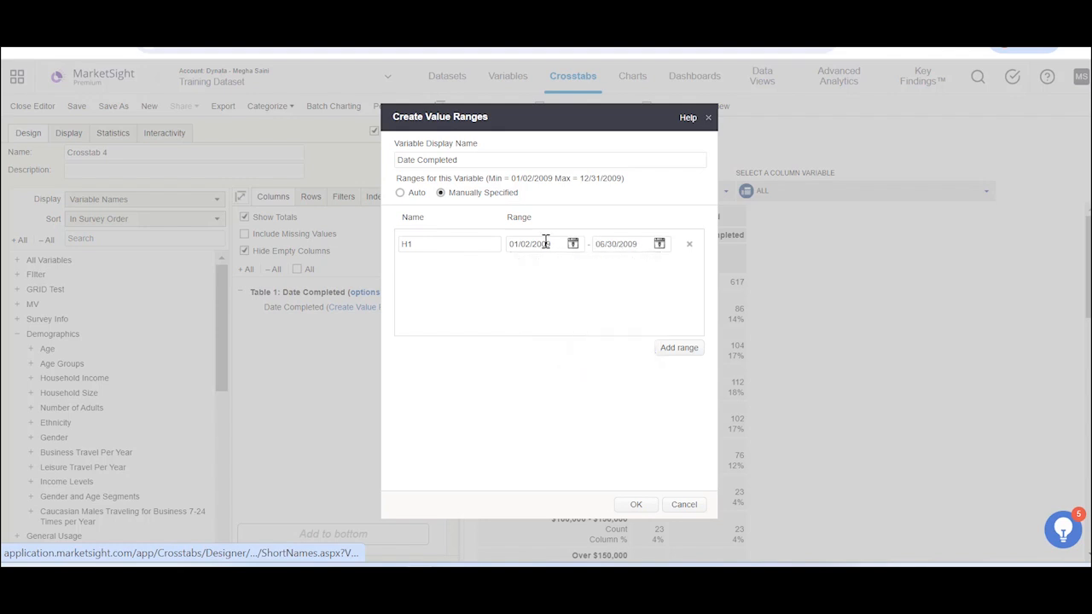
Step: Add a second Date Completed range named H2 from 07/01/2009 to 12/31/2009
left_click(669, 354)
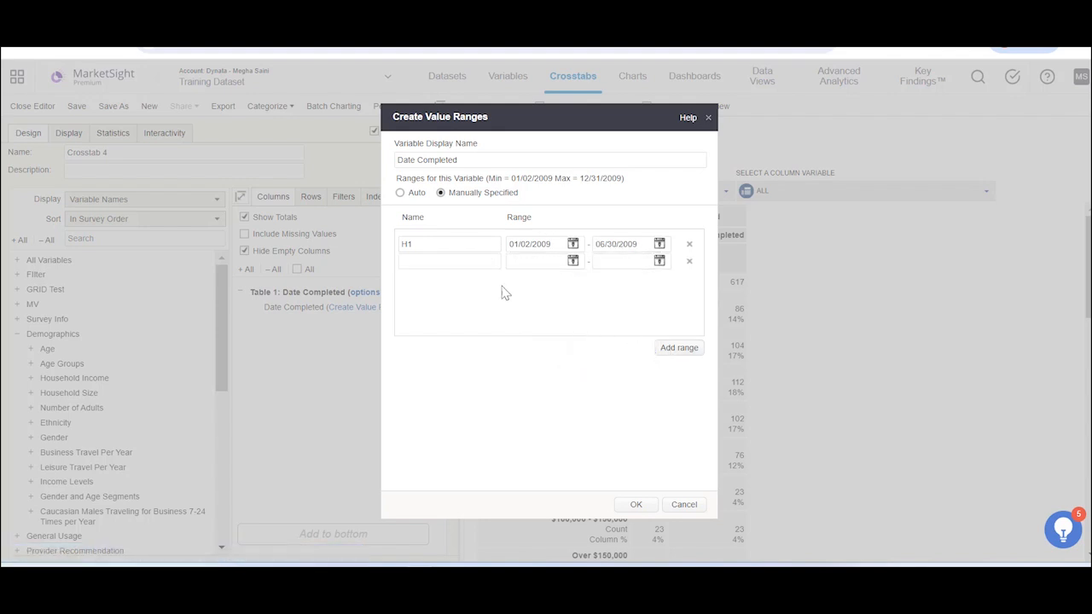
type("H2")
left_click(574, 262)
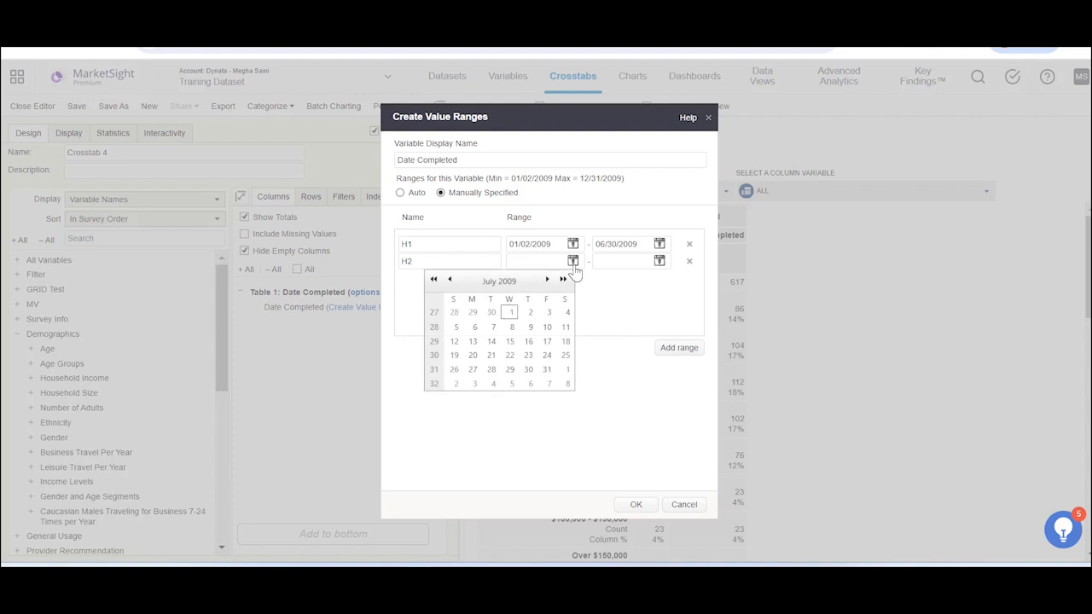
left_click(509, 314)
left_click(658, 261)
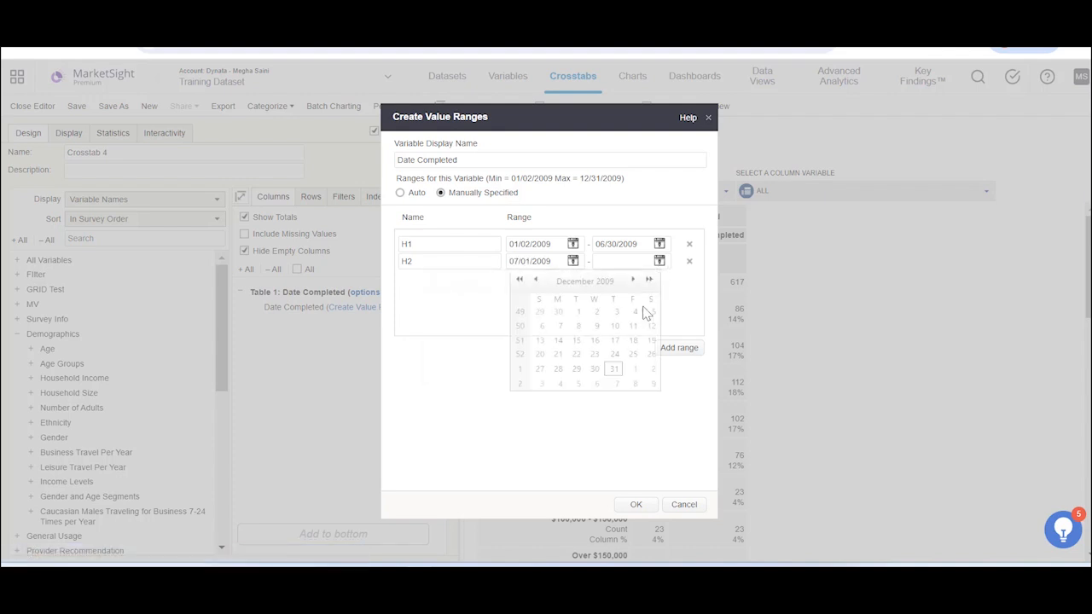
left_click(614, 369)
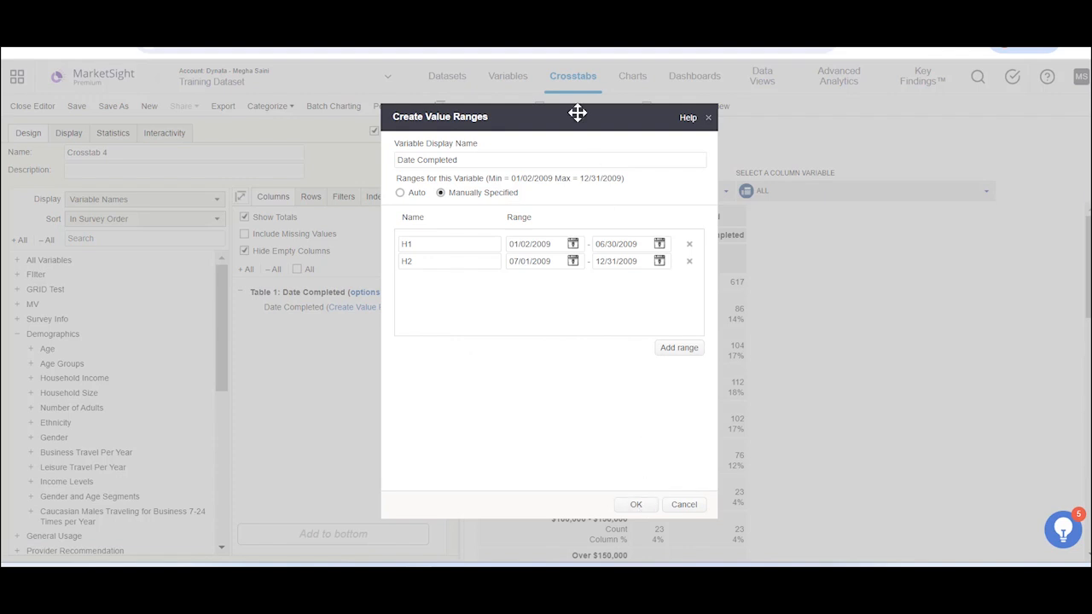
Step: Set the Date Completed value ranges to Auto, split the full date range quarterly, and apply the settings
left_click_drag(580, 120, 402, 124)
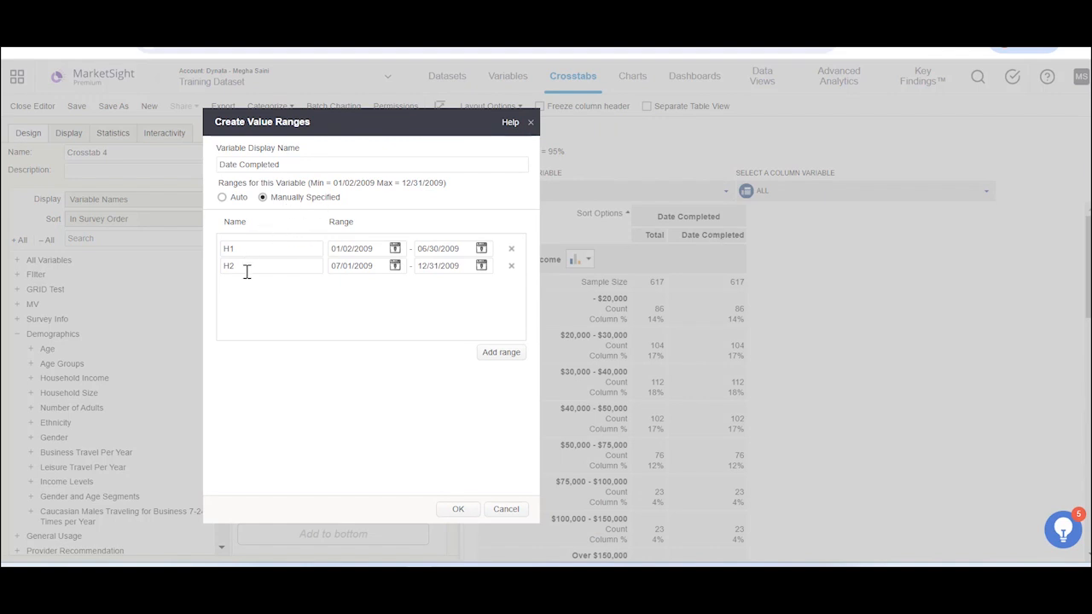
left_click(222, 197)
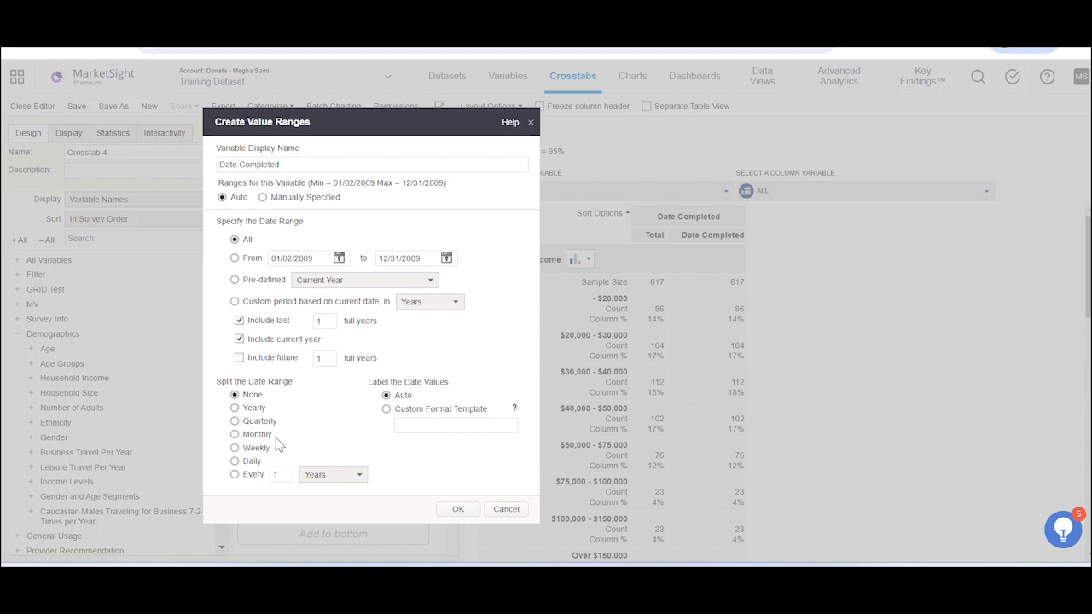
left_click(460, 509)
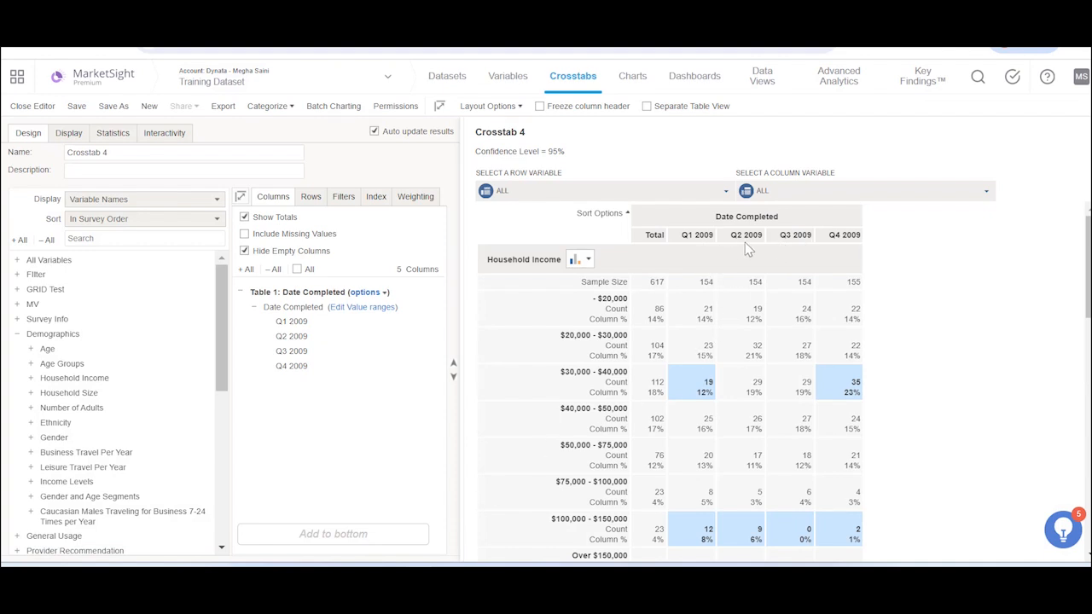
mouse_move(769, 245)
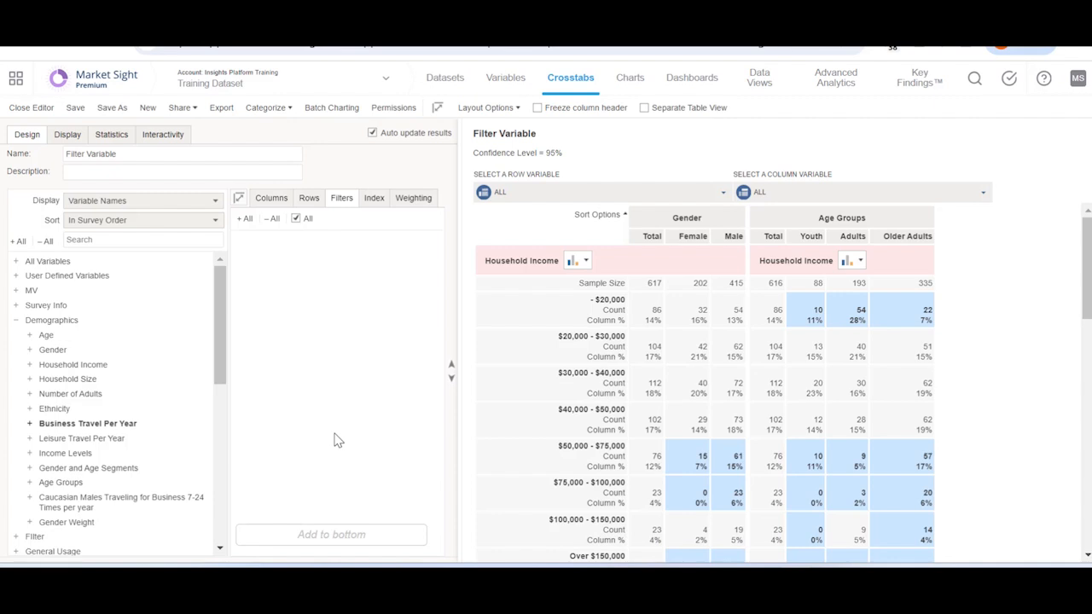
Step: Add Business Travel Per Year as a filter on the Filter Variable crosstab and restrict it to 7-12 times
left_click_drag(136, 426, 316, 284)
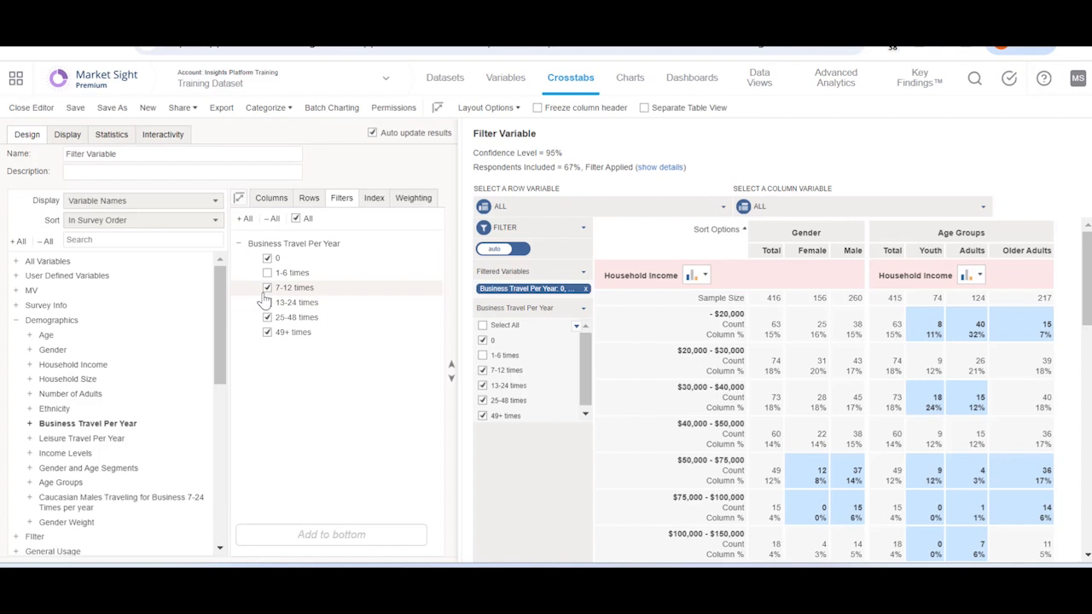
left_click(267, 287)
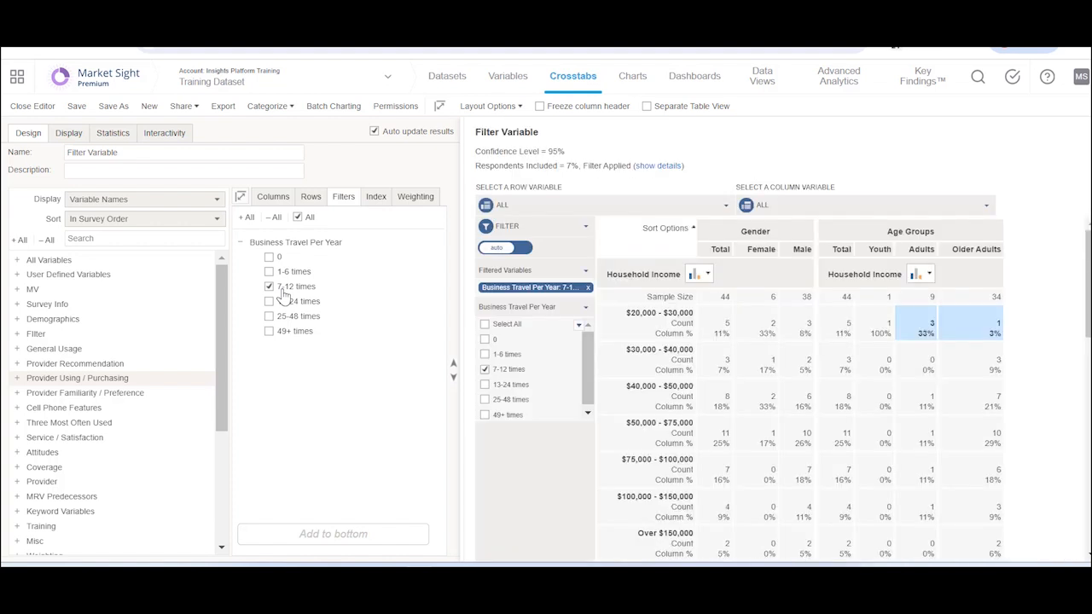
Step: Reselect all categories of the Business Travel Per Year filter
left_click(304, 221)
left_click(304, 220)
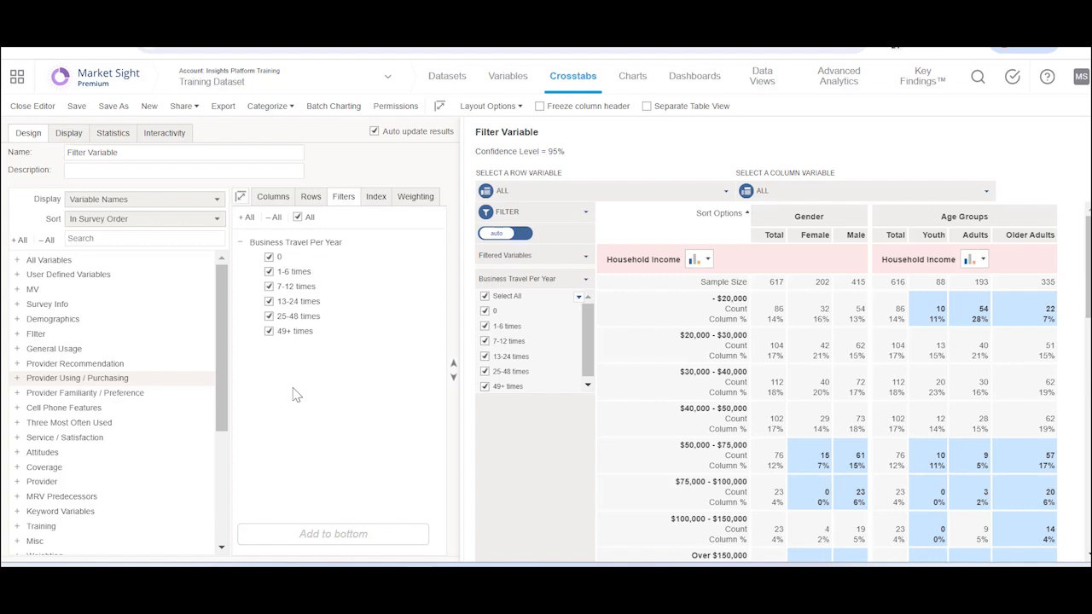
left_click(287, 292)
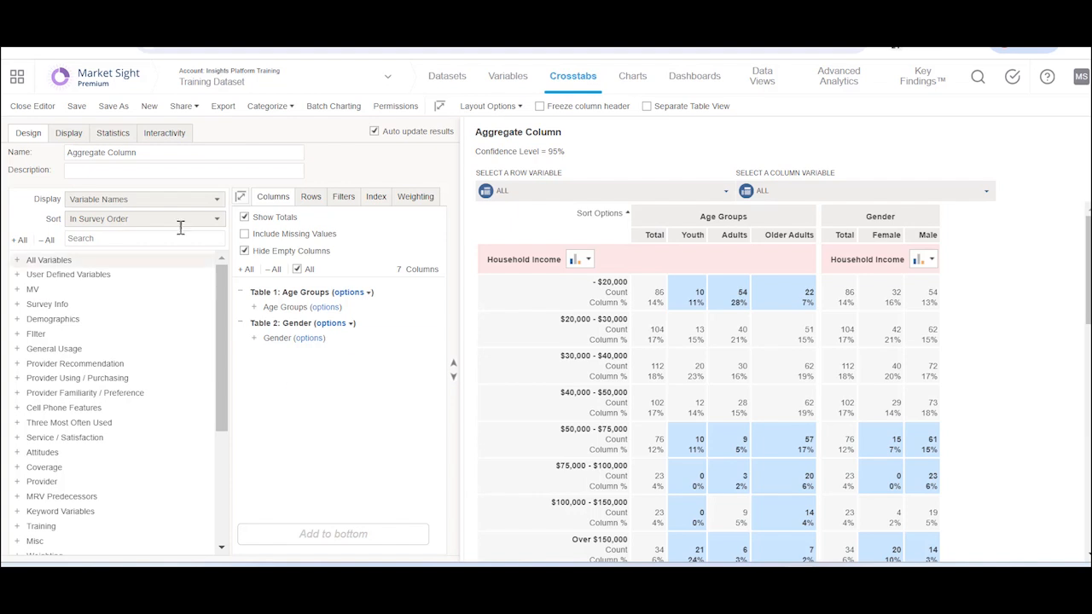
Step: Enable column letters for the pairwise significance test in the Aggregate Column crosstab and return to its design settings
left_click(115, 137)
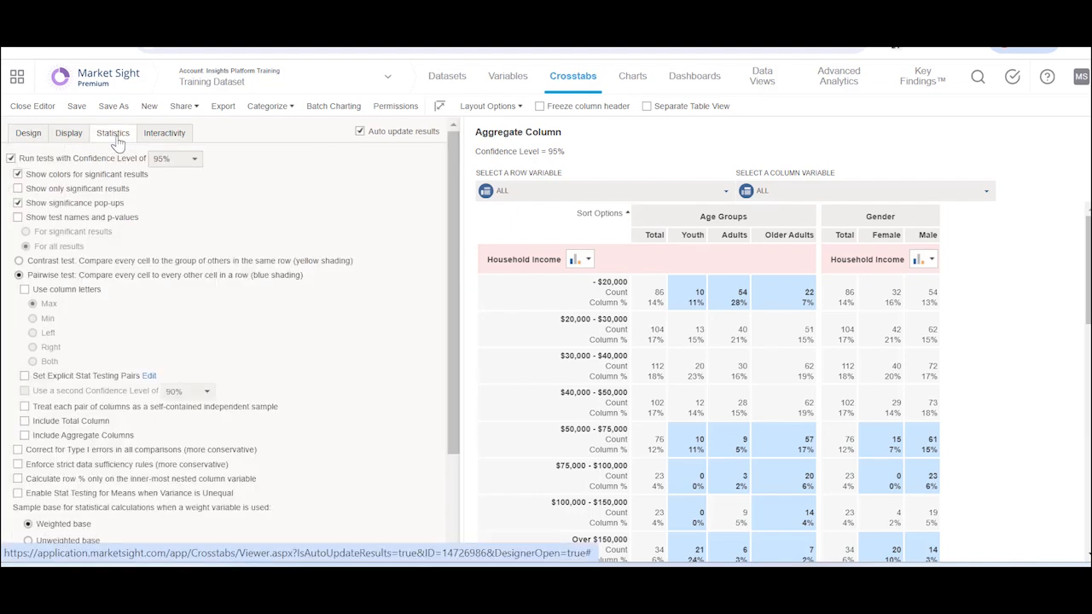
left_click(72, 290)
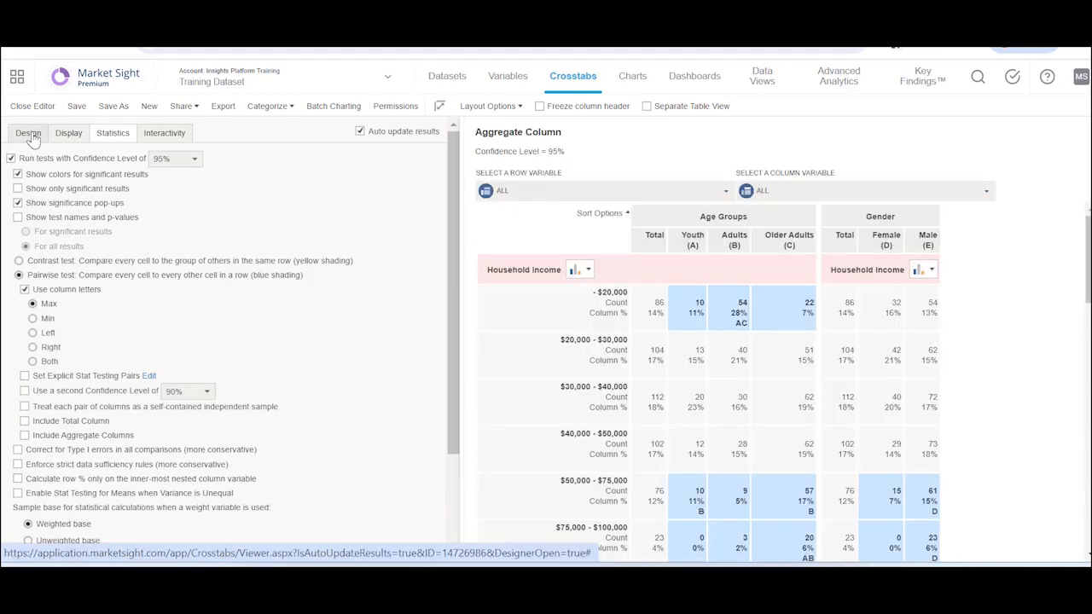
left_click(28, 134)
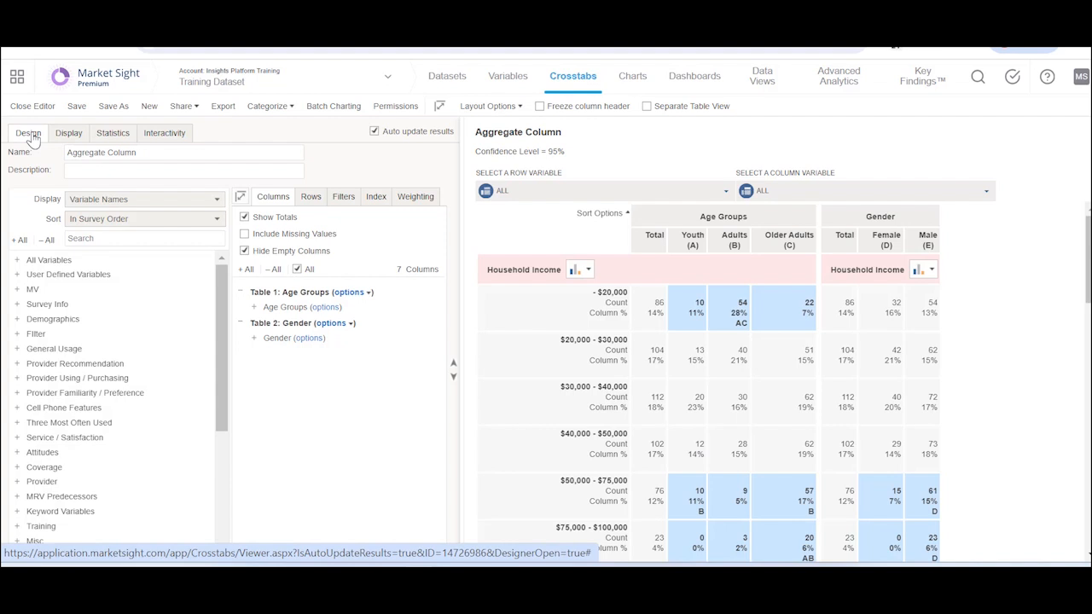
Step: Start an aggregate column for the Age Groups table, name it Total, and keep Count as its calculation
left_click(350, 293)
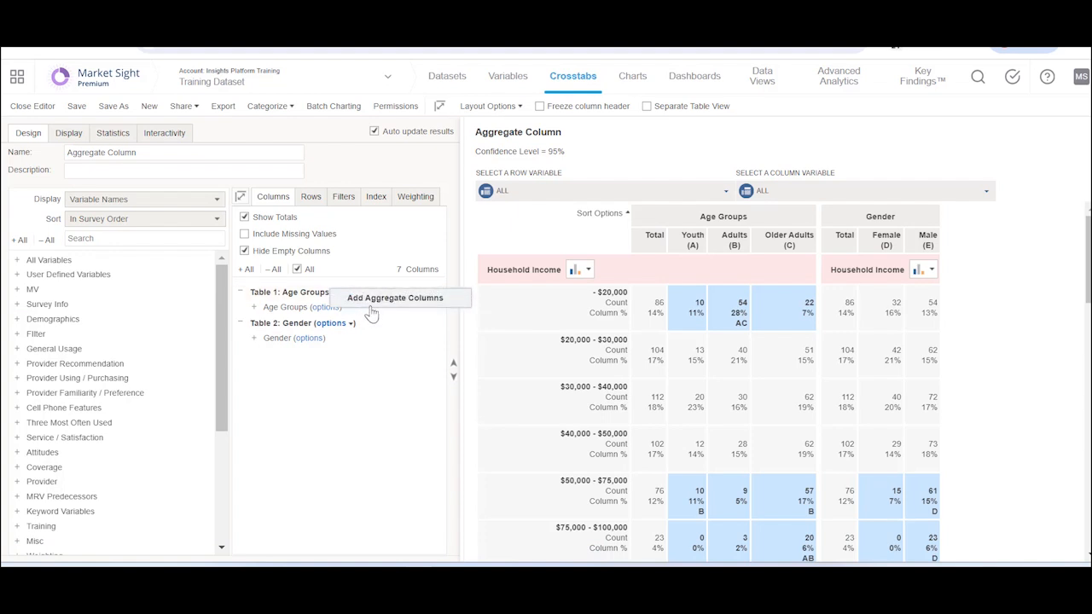
left_click(384, 301)
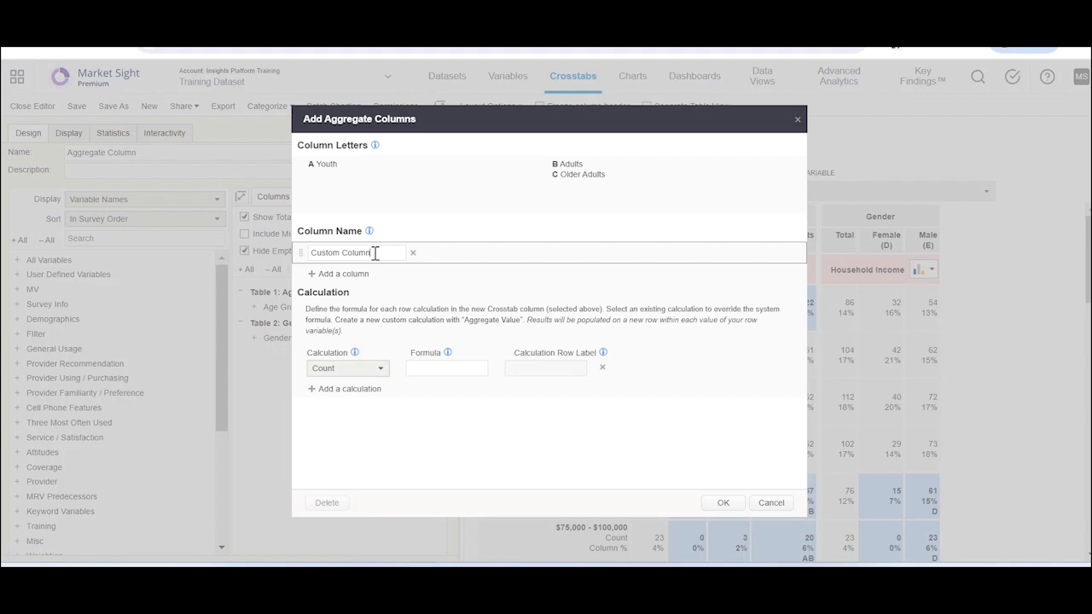
left_click_drag(374, 253, 299, 252)
type("Total")
mouse_move(369, 356)
left_click(370, 374)
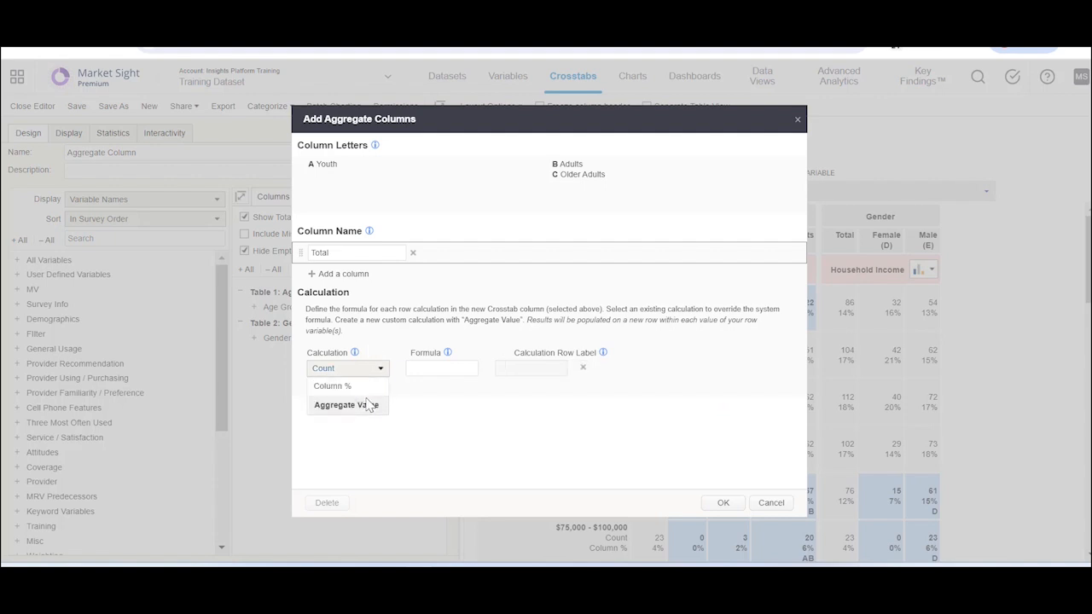
left_click(447, 422)
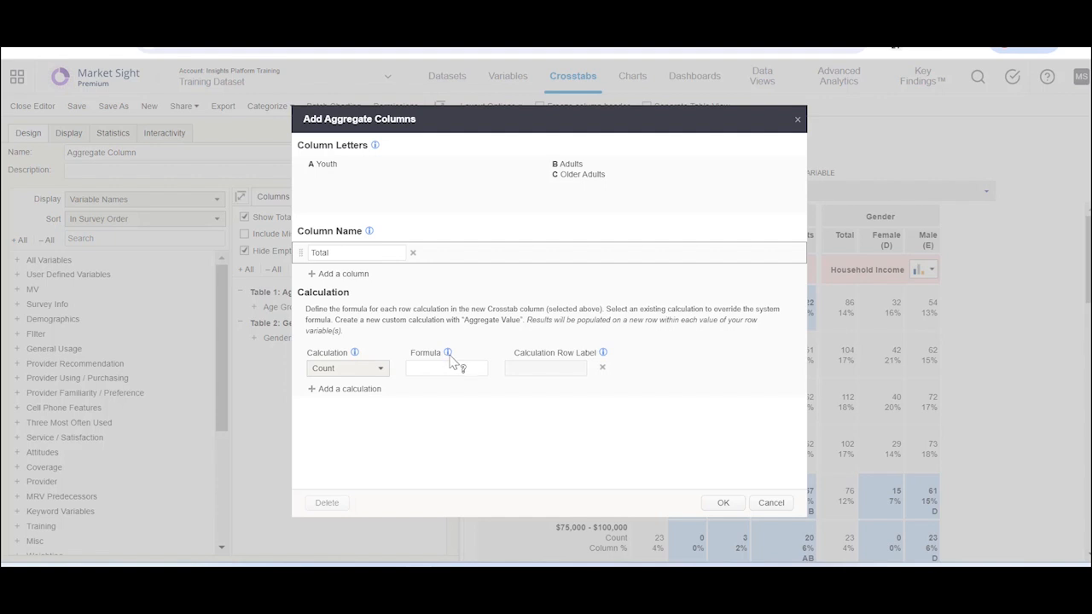
Step: Check the formula help and enter =(A+B+C) as the formula for the Count calculation
mouse_move(449, 356)
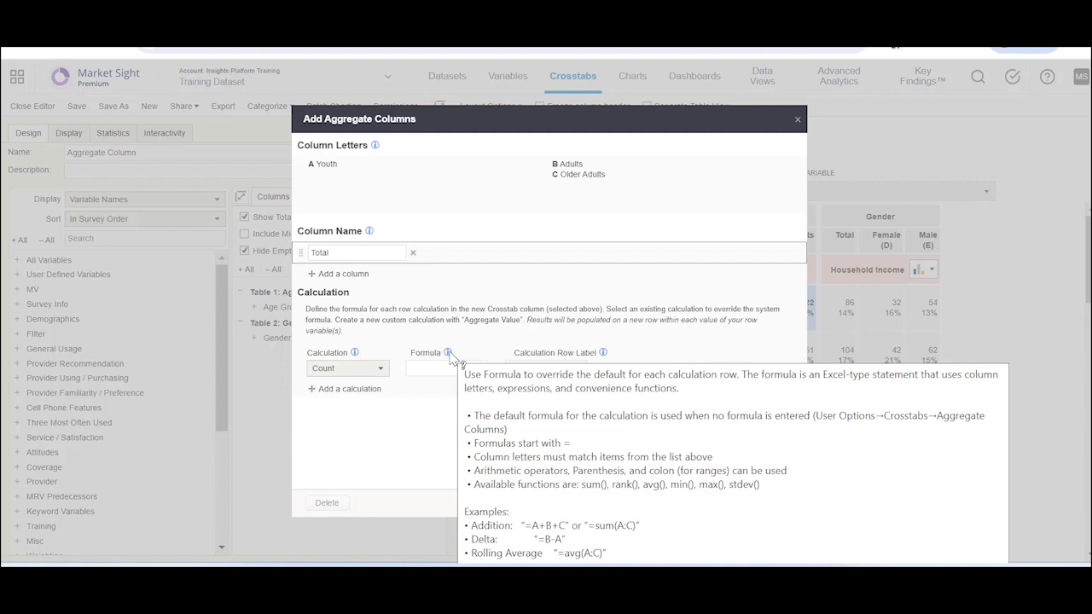
left_click(436, 368)
type("+")
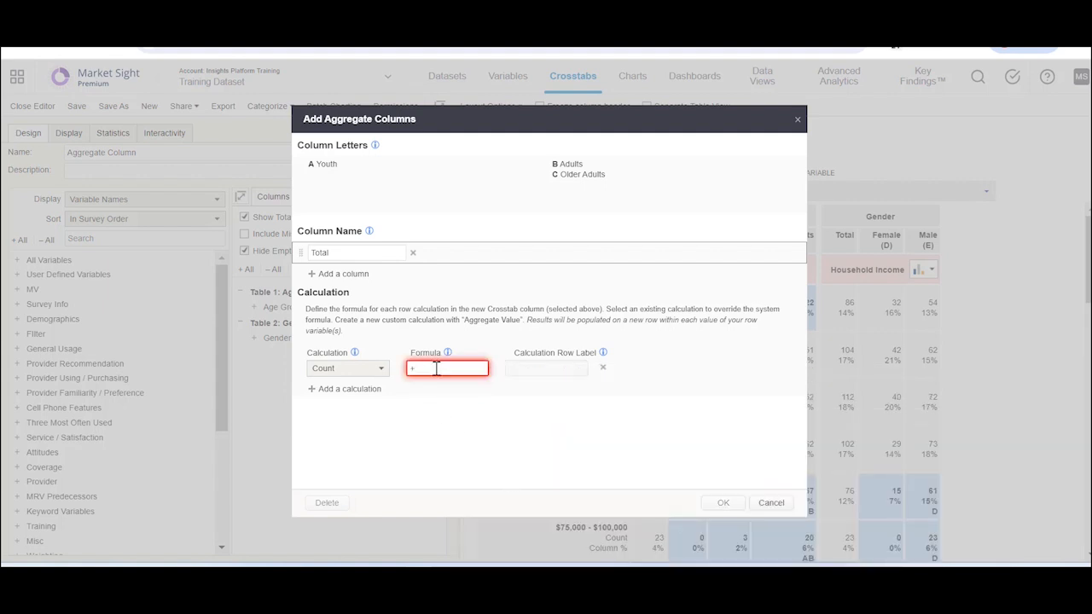
key("BackSpace")
type("=(A+B+C")
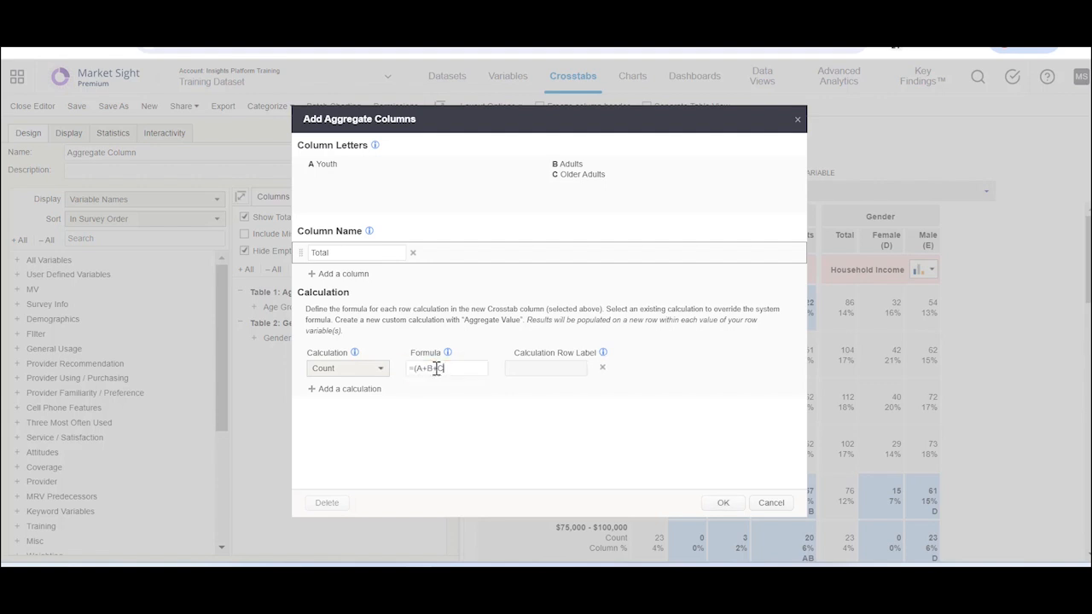
type(")")
Step: Replace the expression in the Count formula so that it reads =Sum(A:C)
key("shift+Left")
key("shift+Left")
key("shift+Left")
key("shift+Left")
key("shift+Left")
key("shift+Left")
key("shift+Left")
key("BackSpace")
type("Sum(A:C)")
Step: Add a Column % calculation that reuses the formula =Sum(A:C) and apply the aggregate column
left_click(349, 389)
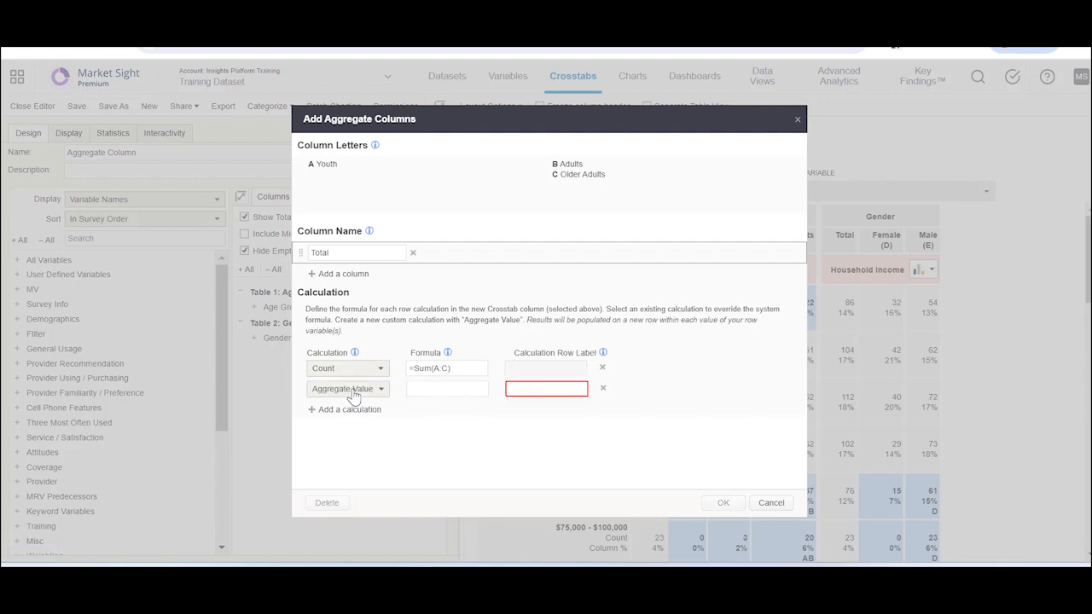
left_click(360, 390)
left_click(354, 407)
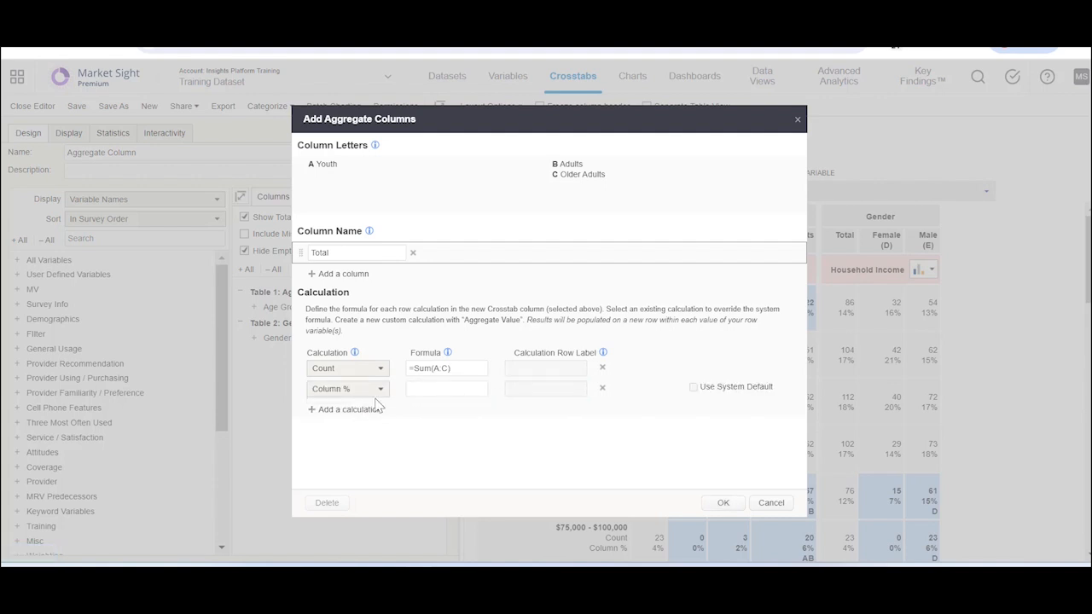
triple_click(457, 368)
key("ctrl+c")
left_click(440, 385)
key("ctrl+v")
left_click(720, 504)
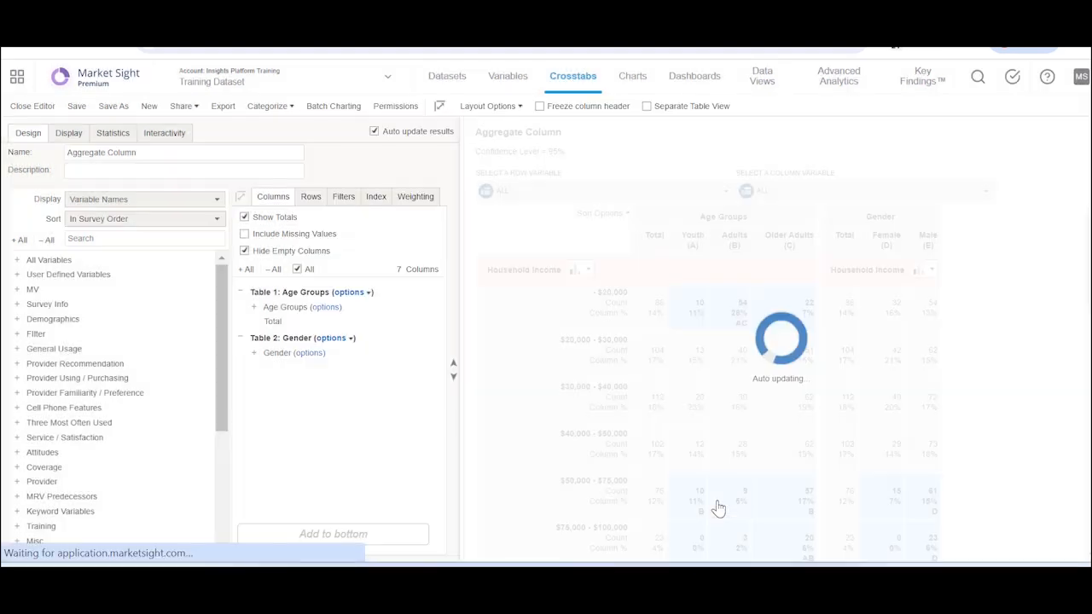
mouse_move(718, 508)
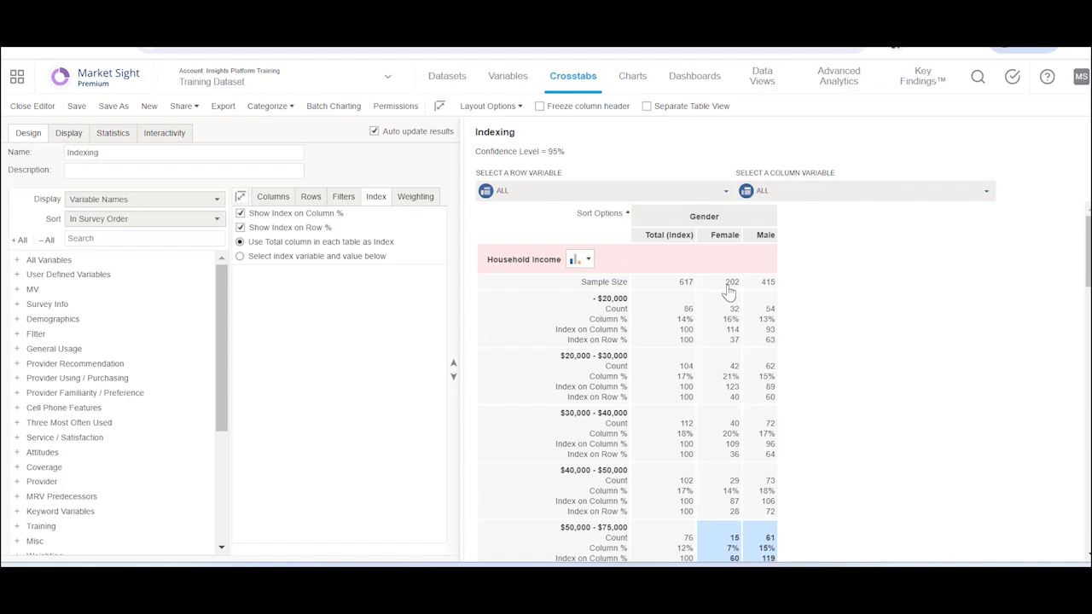
Step: Highlight cells in the Indexing crosstab green when the index is above 120 and red when it is below 80
left_click(68, 133)
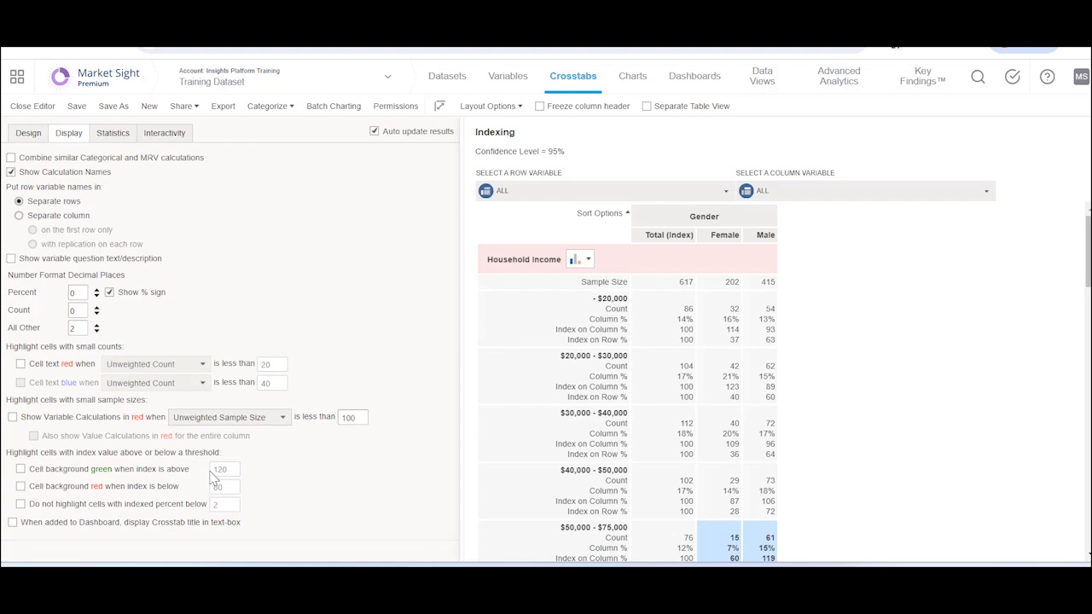
left_click(159, 474)
left_click(146, 492)
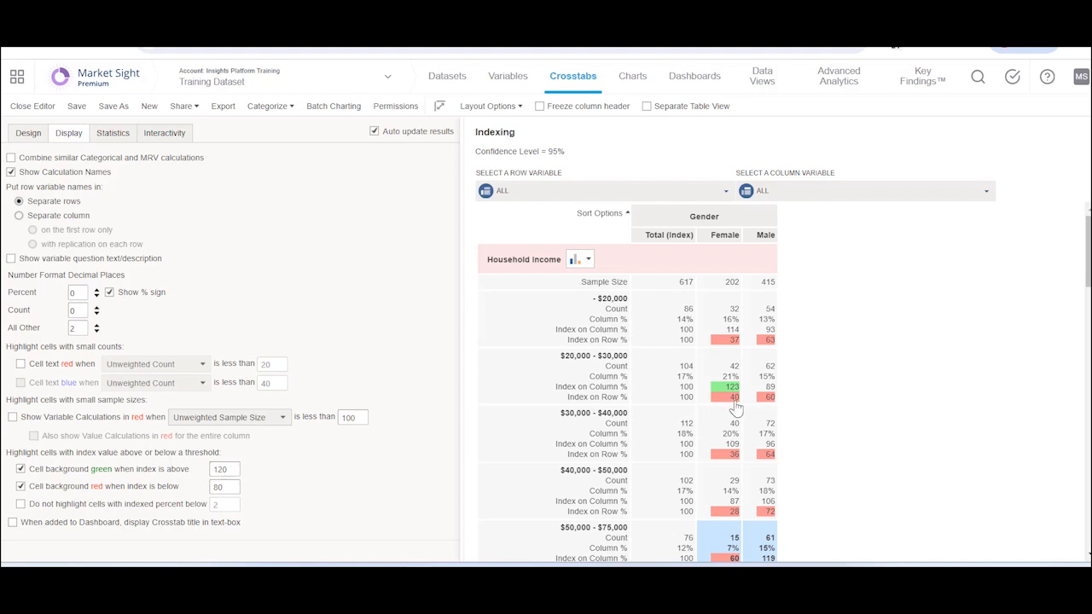
Step: Examine the highlighted index values across the Household Income and Household Size tables
mouse_move(735, 408)
scroll(730, 391, "down", 3)
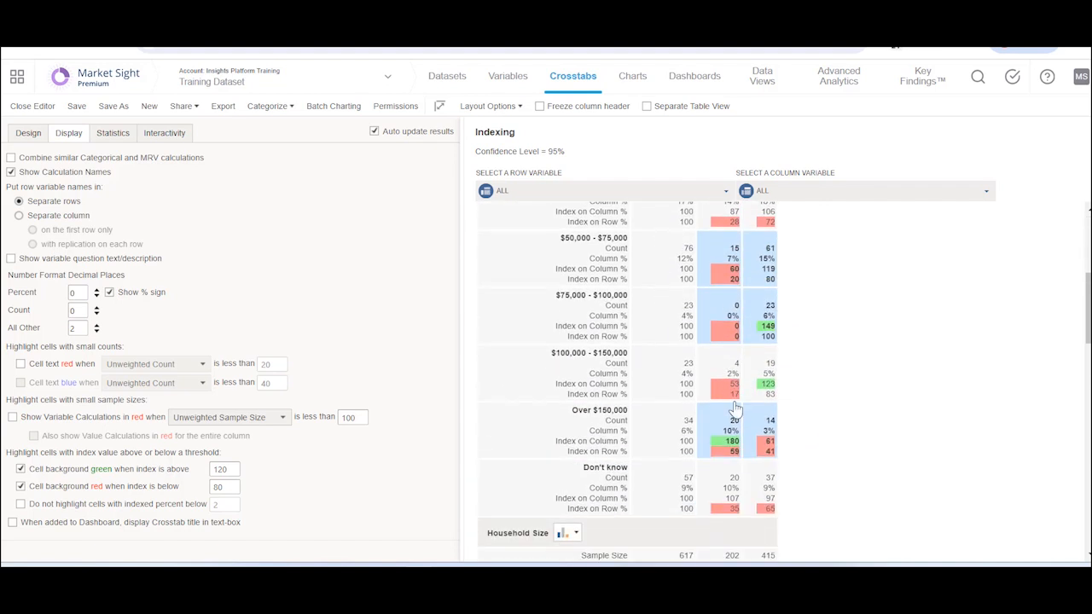
scroll(733, 412, "down", 1)
scroll(761, 337, "up", 2)
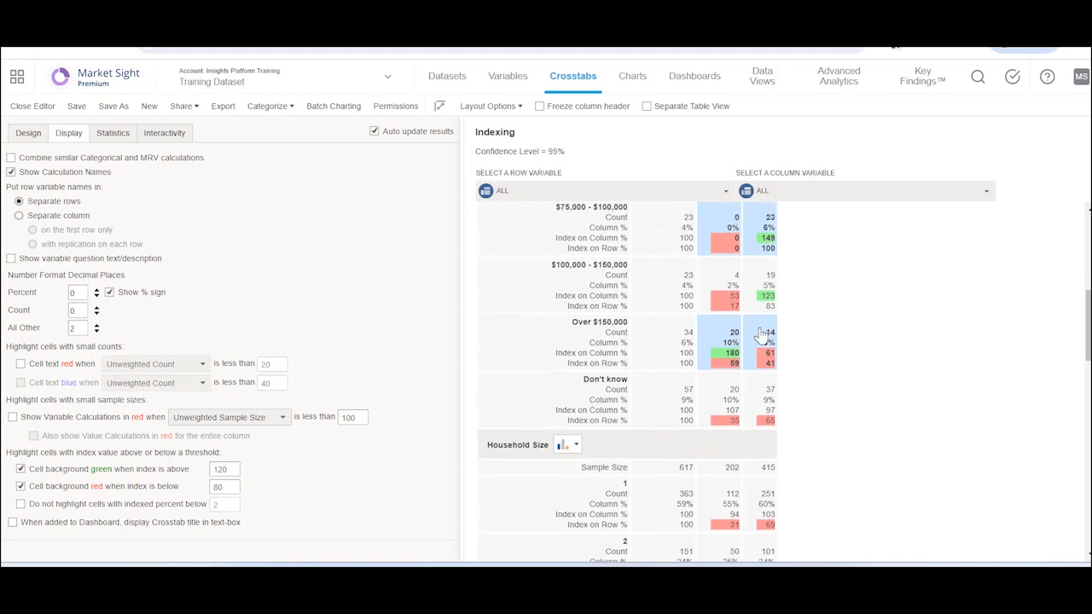
scroll(761, 336, "down", 3)
scroll(761, 336, "down", 1)
scroll(761, 336, "up", 3)
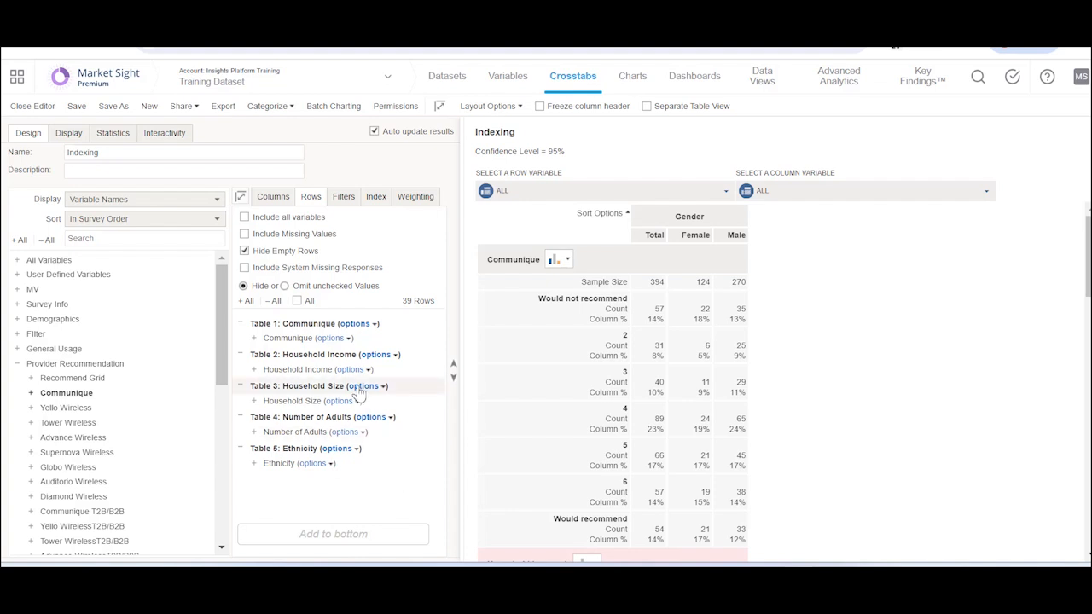
Step: Rebase the Communique table to include system missing responses and review its updated rows
left_click(345, 326)
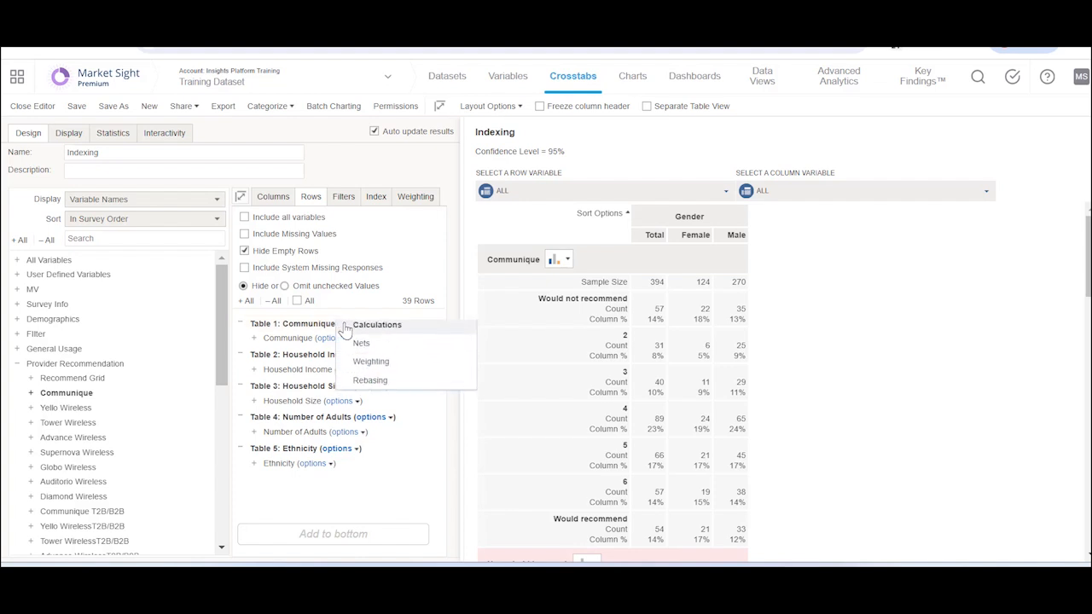
left_click(367, 384)
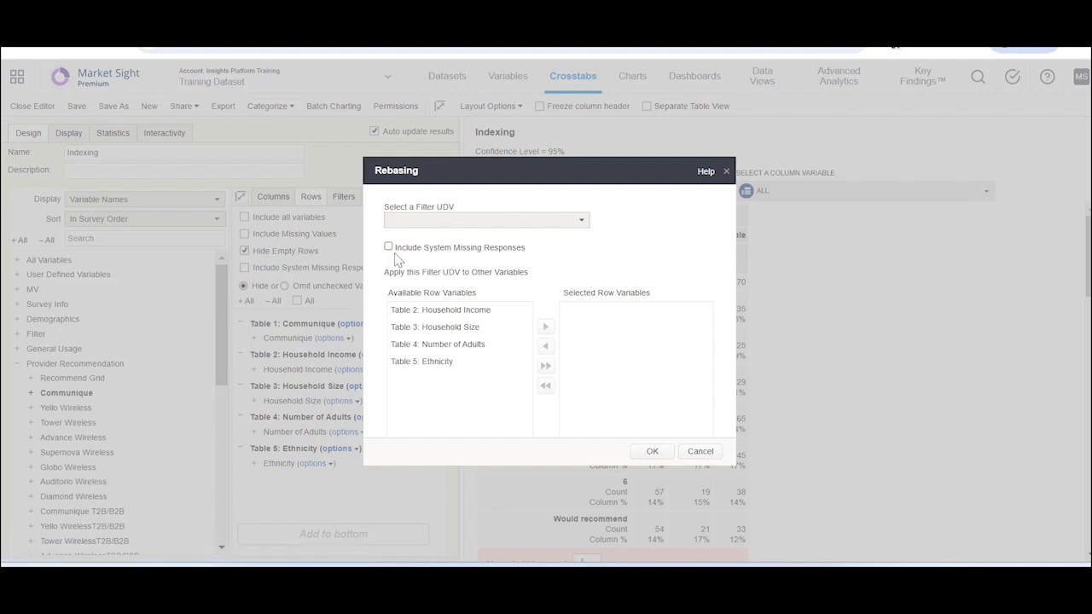
left_click(400, 249)
left_click_drag(632, 176, 445, 172)
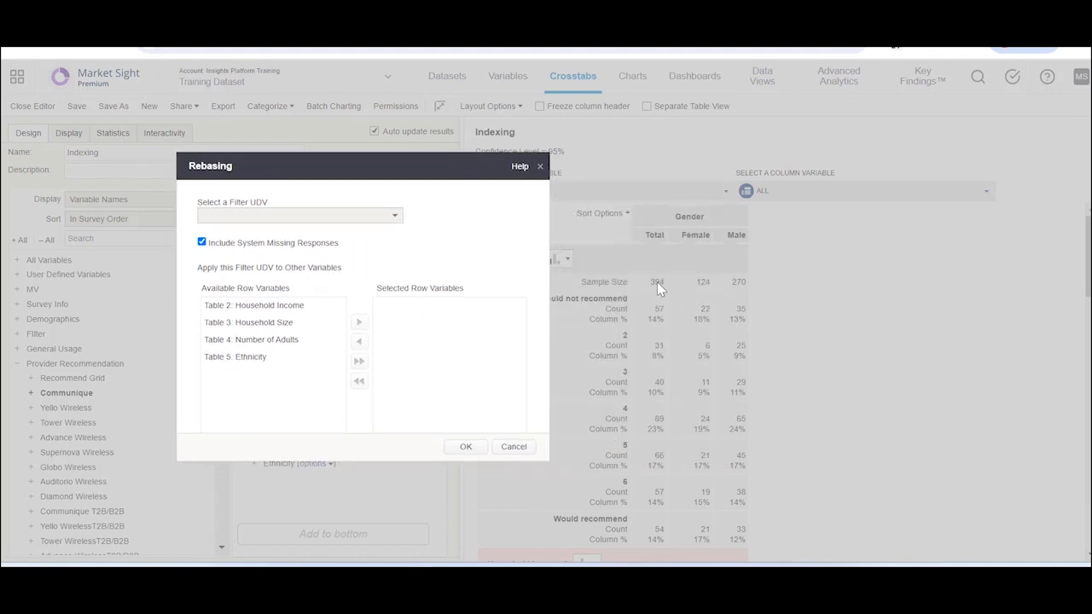
left_click(466, 446)
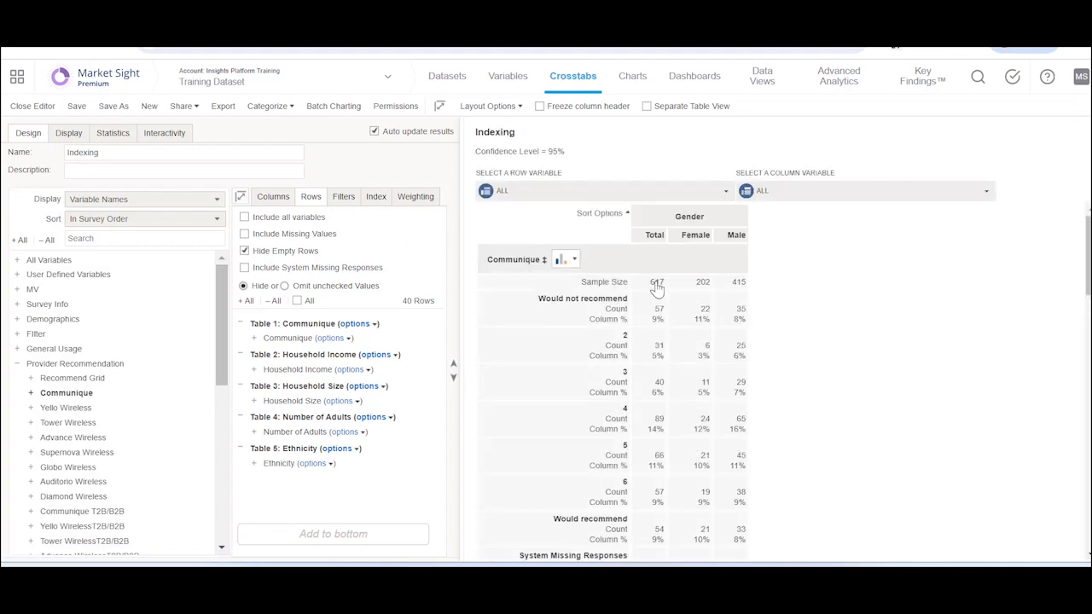
scroll(648, 516, "down", 1)
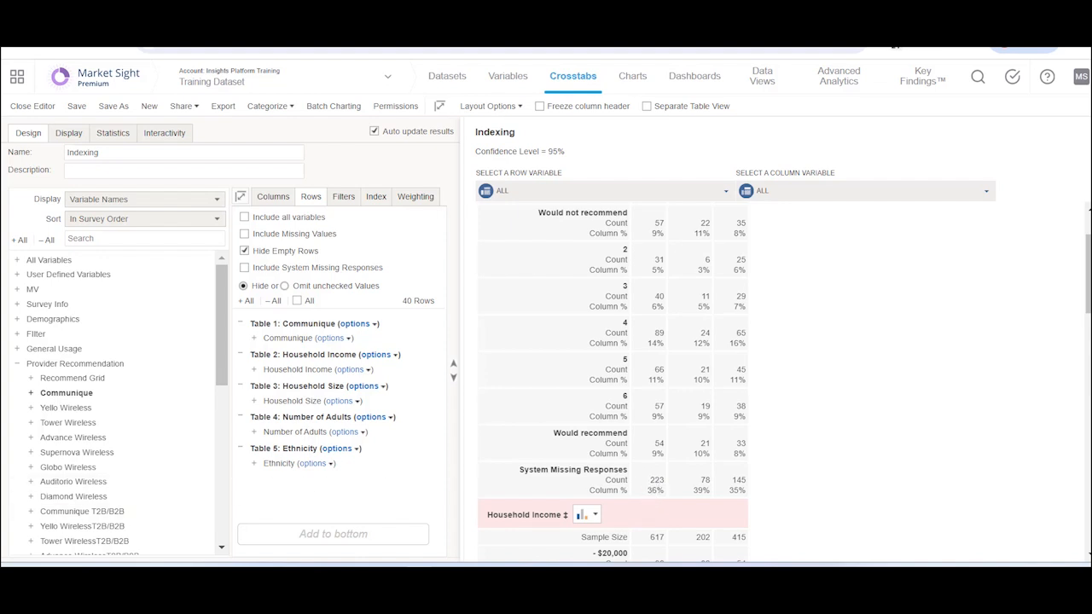
scroll(612, 384, "up", 1)
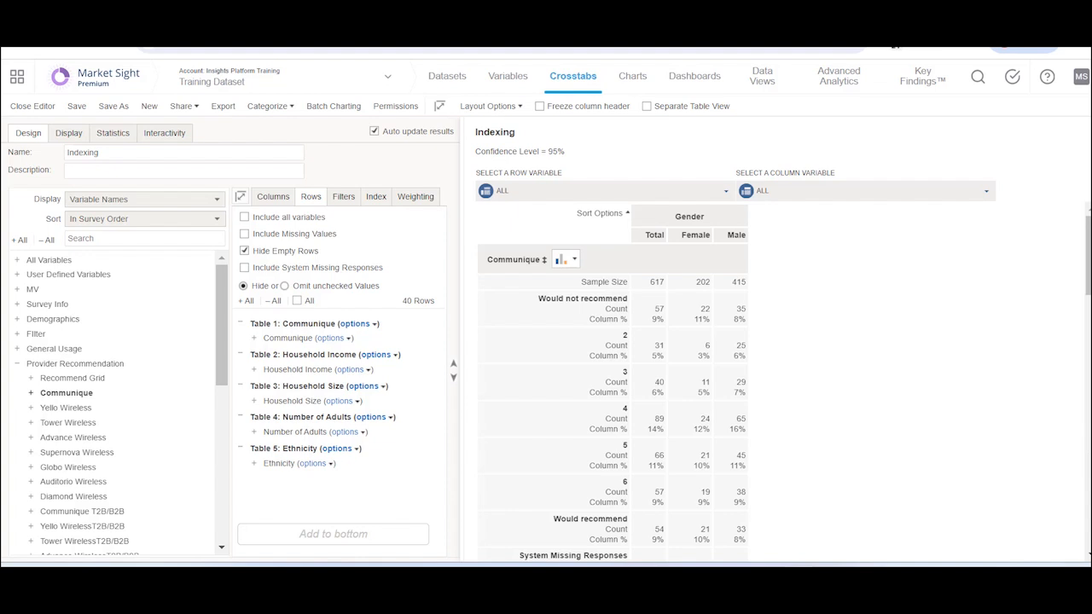
Step: Rebase the Communique table on the Caucasian Males Traveling for Business 7-24 Times filter UDV, excluding system missing responses
left_click(366, 324)
left_click(378, 388)
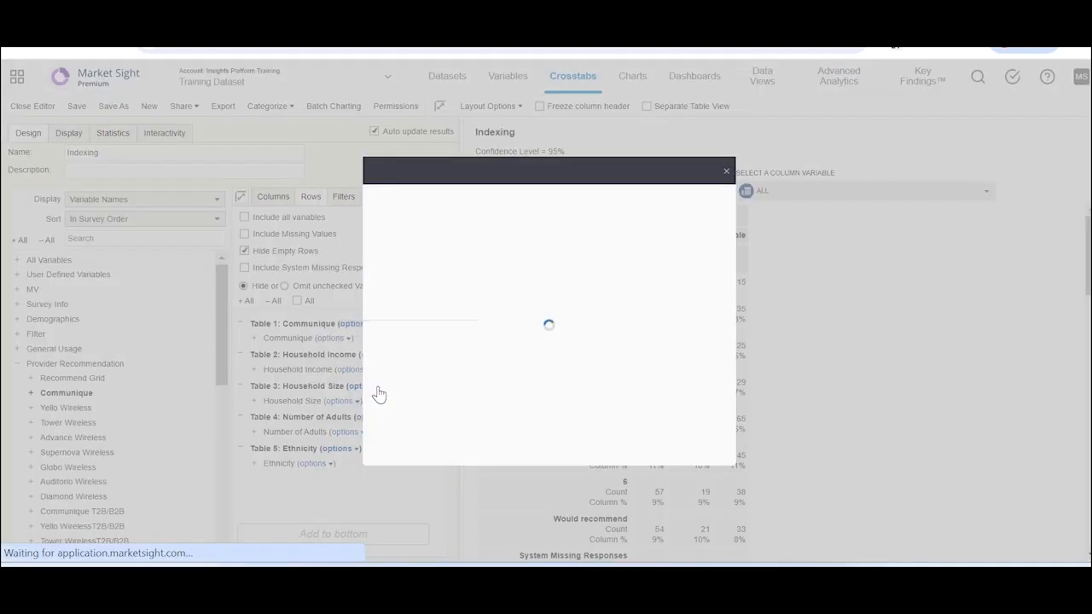
left_click(440, 224)
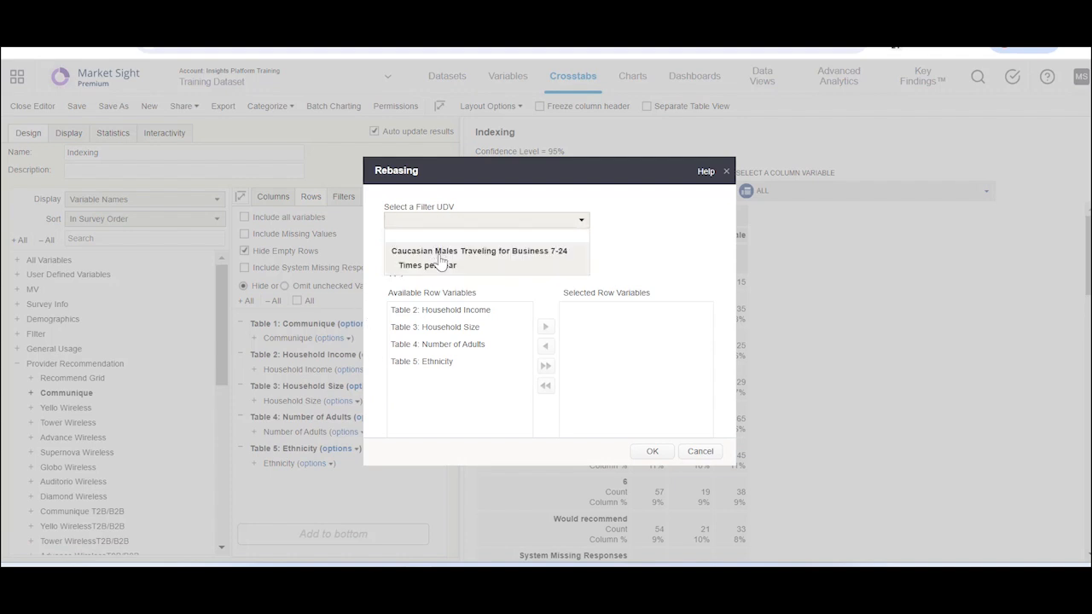
left_click(441, 261)
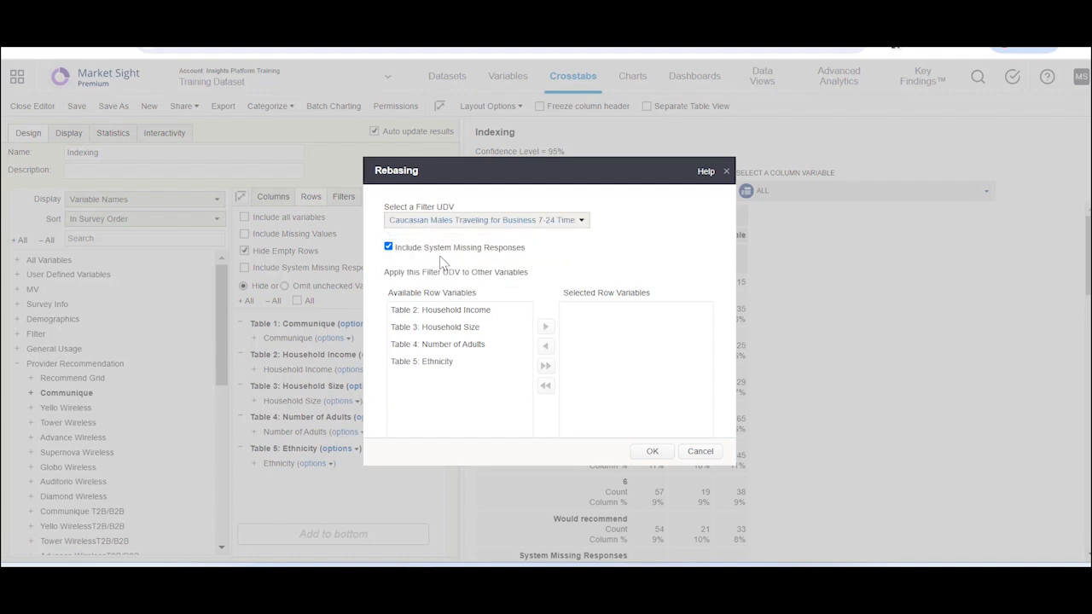
left_click(388, 247)
left_click(651, 454)
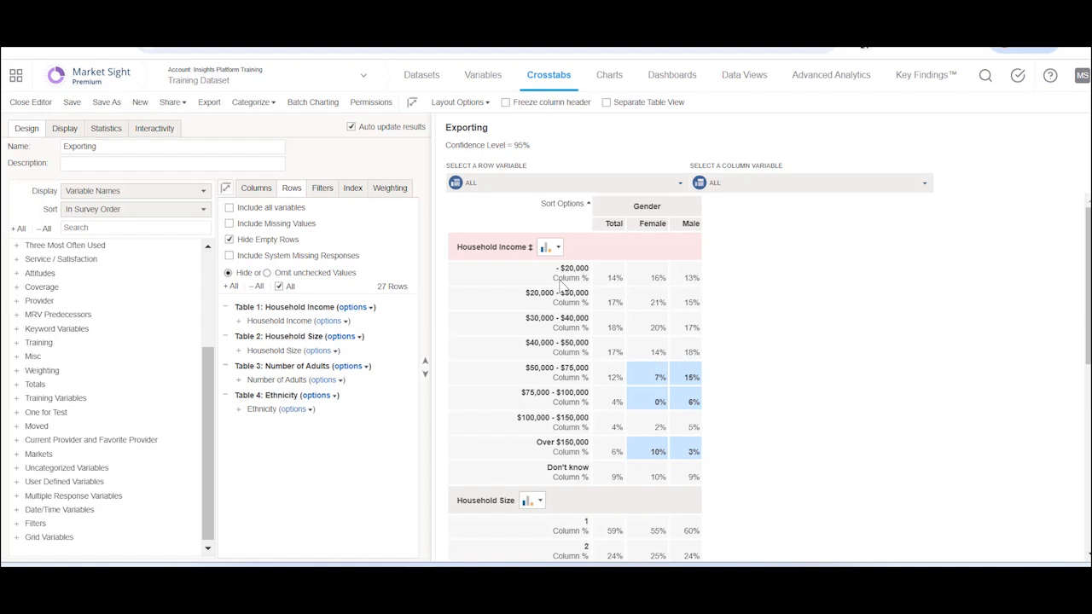
Step: Hide the calculation names in the Exporting crosstab and switch to the "hide calculation name" workbook in Excel
left_click(66, 133)
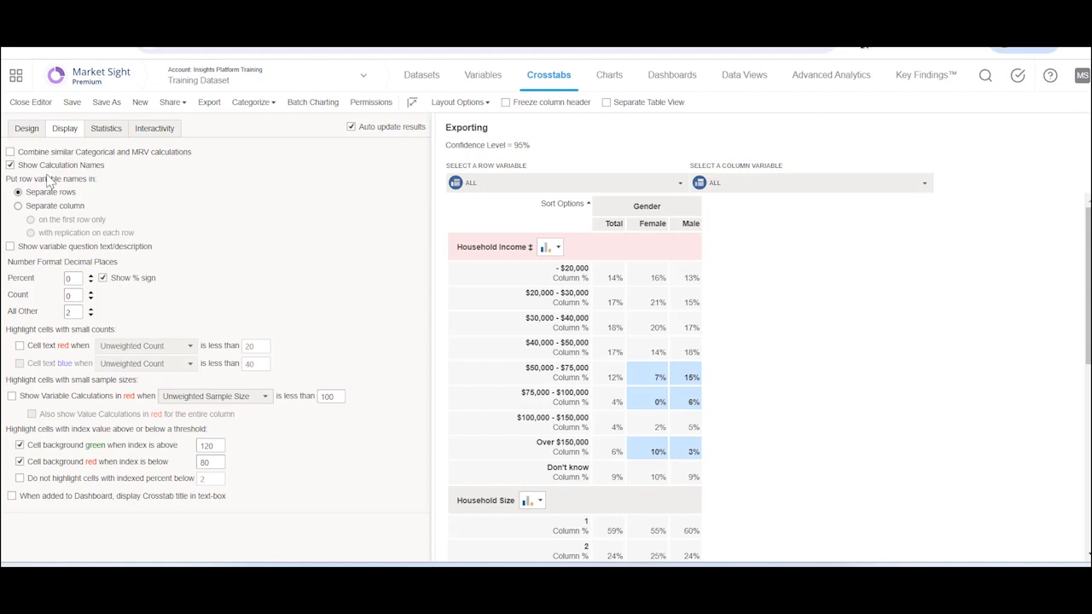
left_click(27, 131)
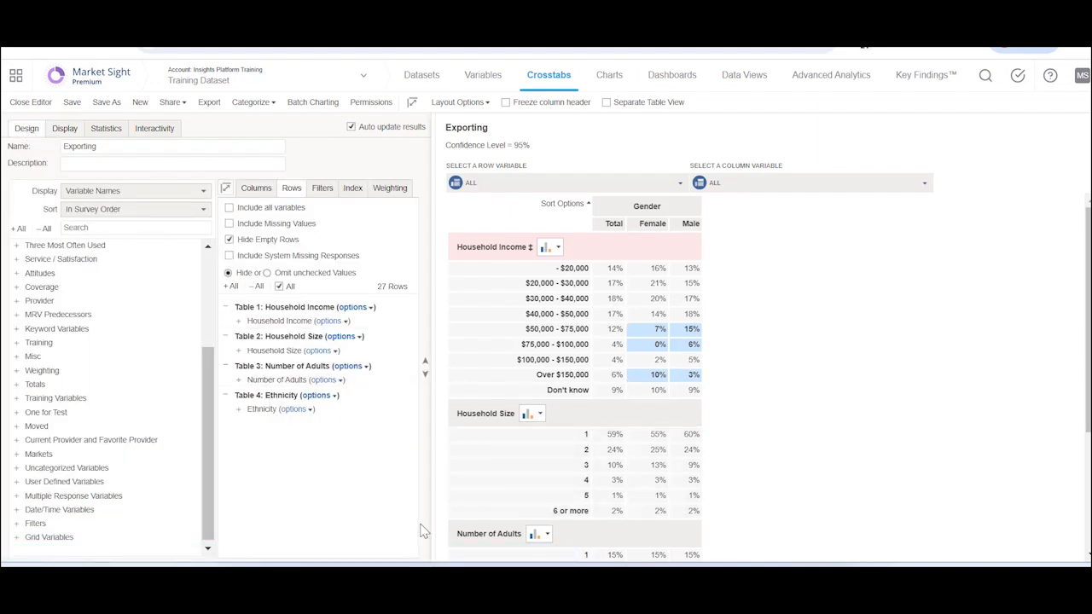
mouse_move(533, 575)
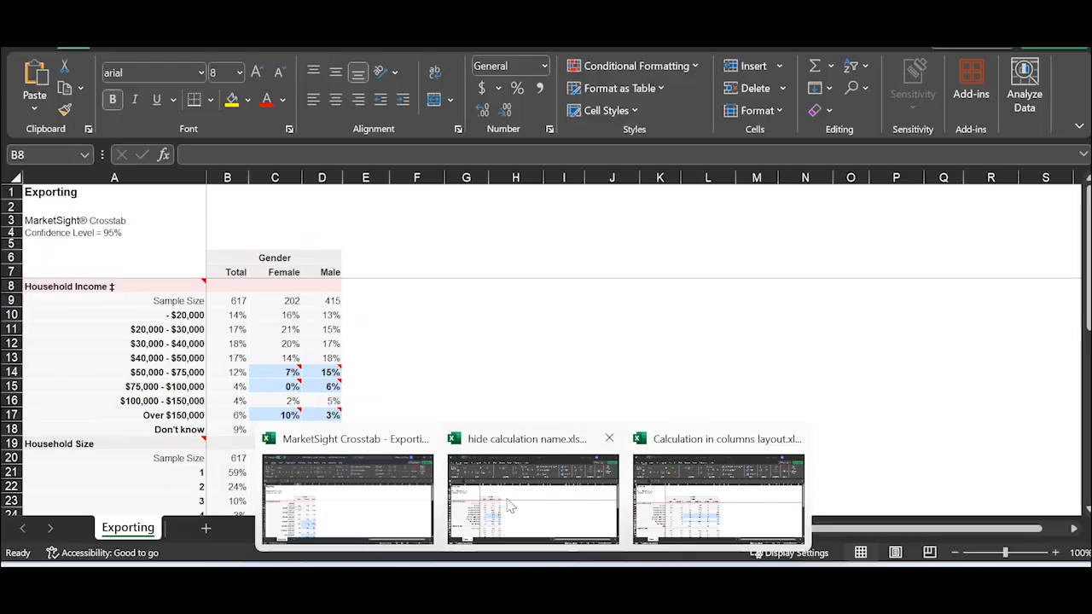
left_click(508, 505)
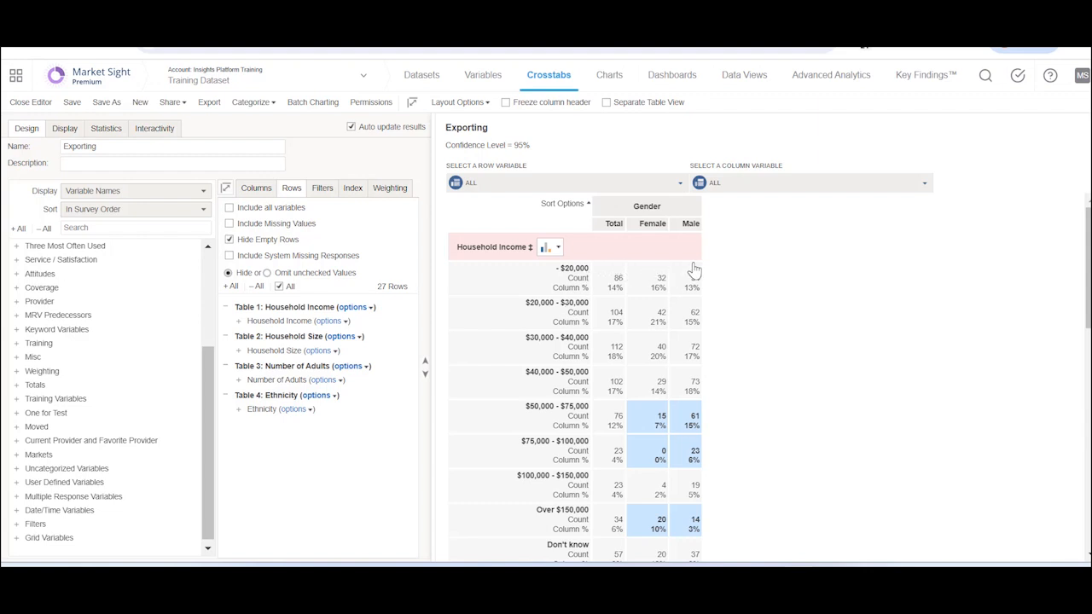
Step: Set the Exporting crosstab's layout to display calculations in columns
left_click(465, 102)
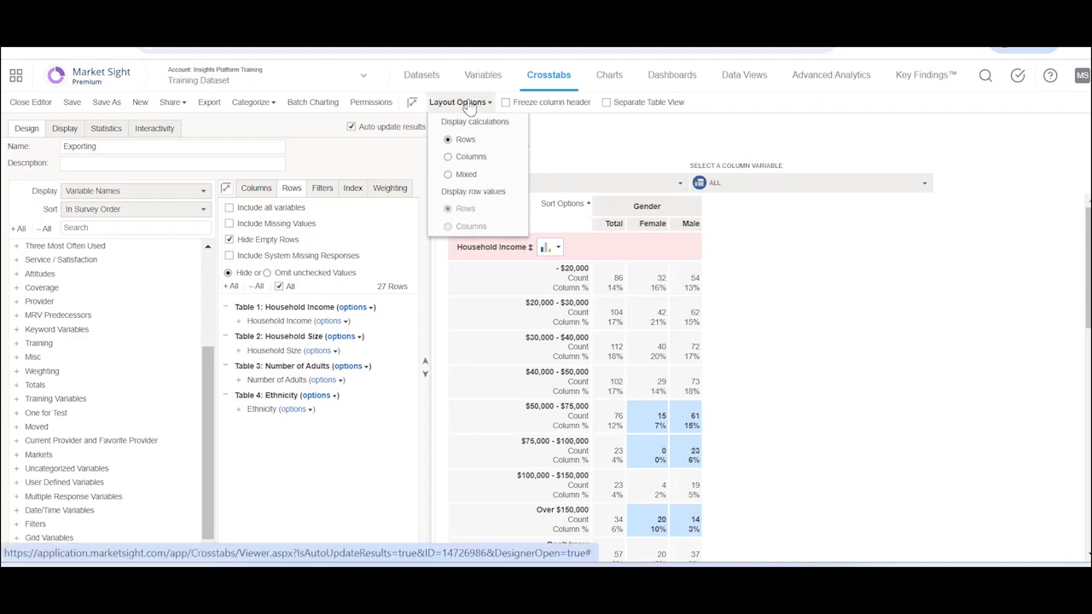
left_click(469, 158)
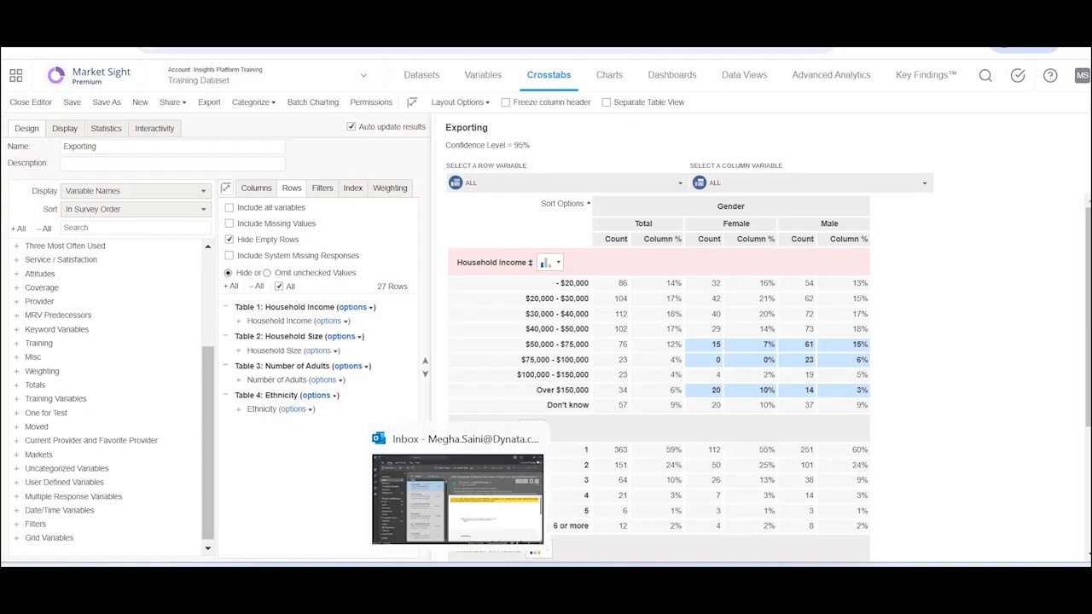
Step: Switch to the "Calculation in columns layout" workbook in Excel to view the exported crosstab
mouse_move(535, 578)
left_click(671, 521)
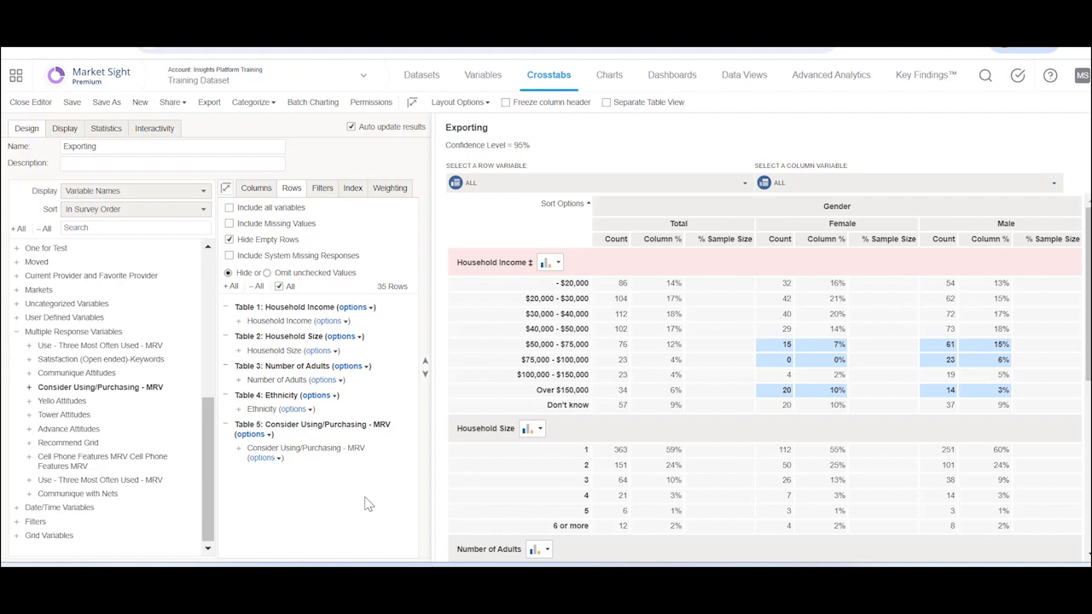
Step: Combine similar Categorical and MRV calculations in the Exporting crosstab and review its Consider Using/Purchasing - MRV table
left_click(72, 134)
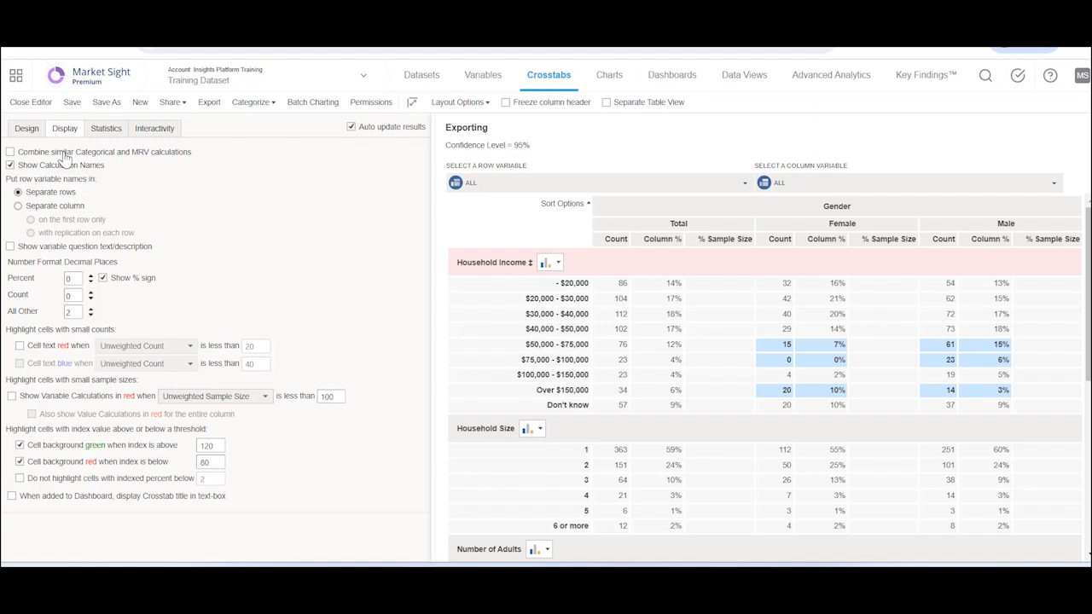
left_click(27, 128)
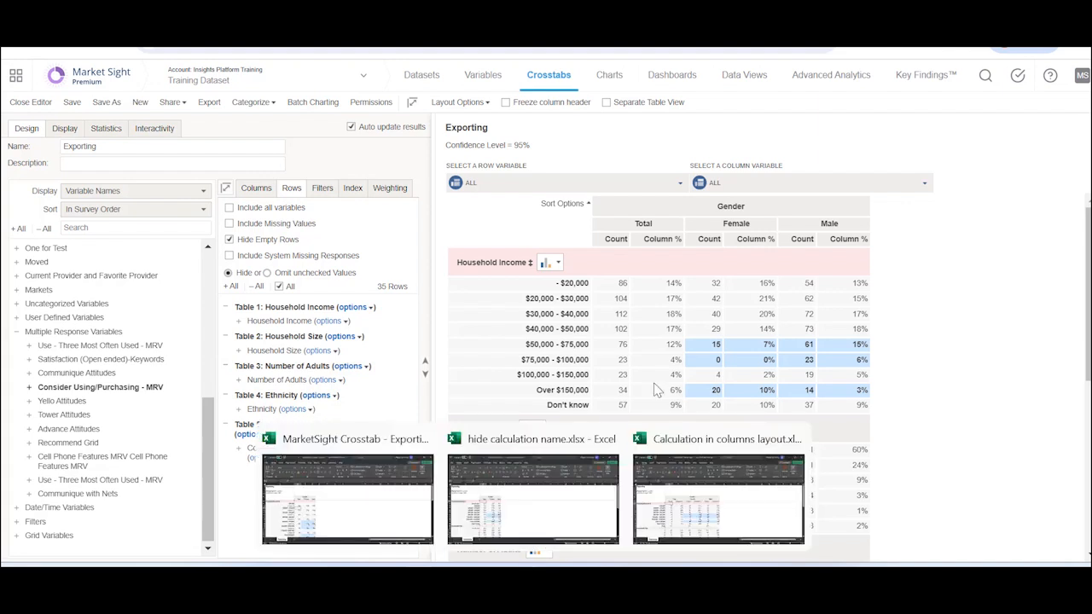
scroll(680, 350, "down", 4)
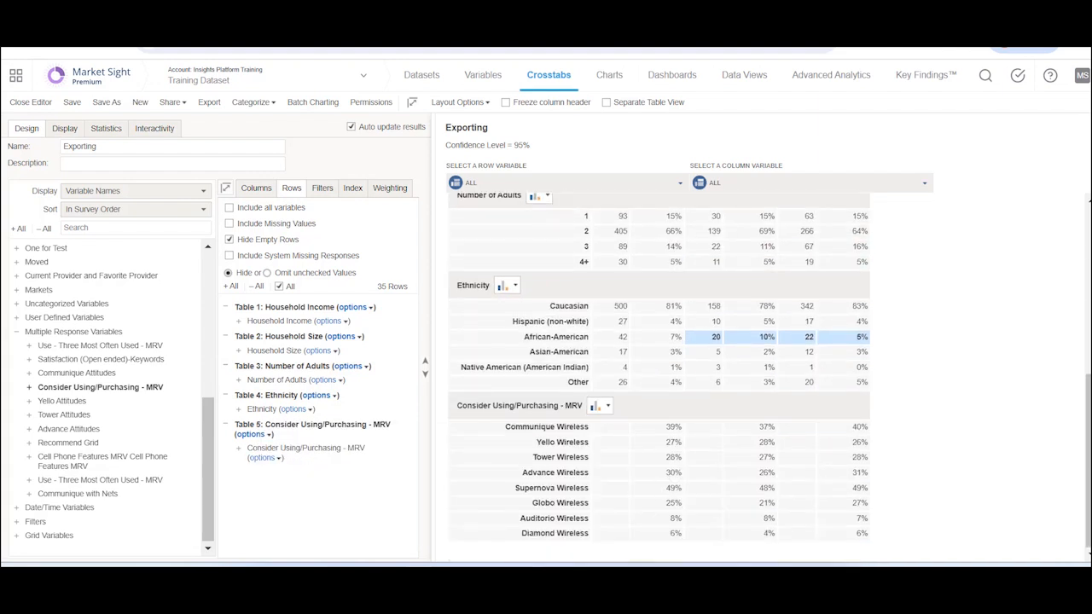
Step: Return to the "Calculation in columns layout" workbook in Excel and examine the Total rows of the Household Size, Number of Adults and Ethnicity tables
mouse_move(529, 575)
left_click(662, 507)
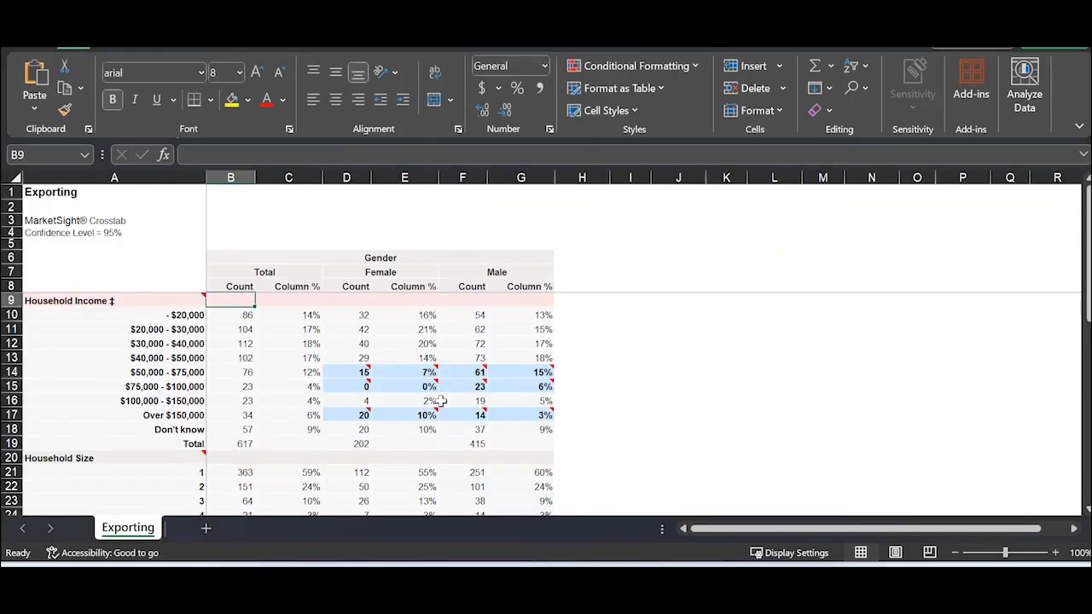
scroll(440, 401, "down", 7)
scroll(440, 401, "down", 1)
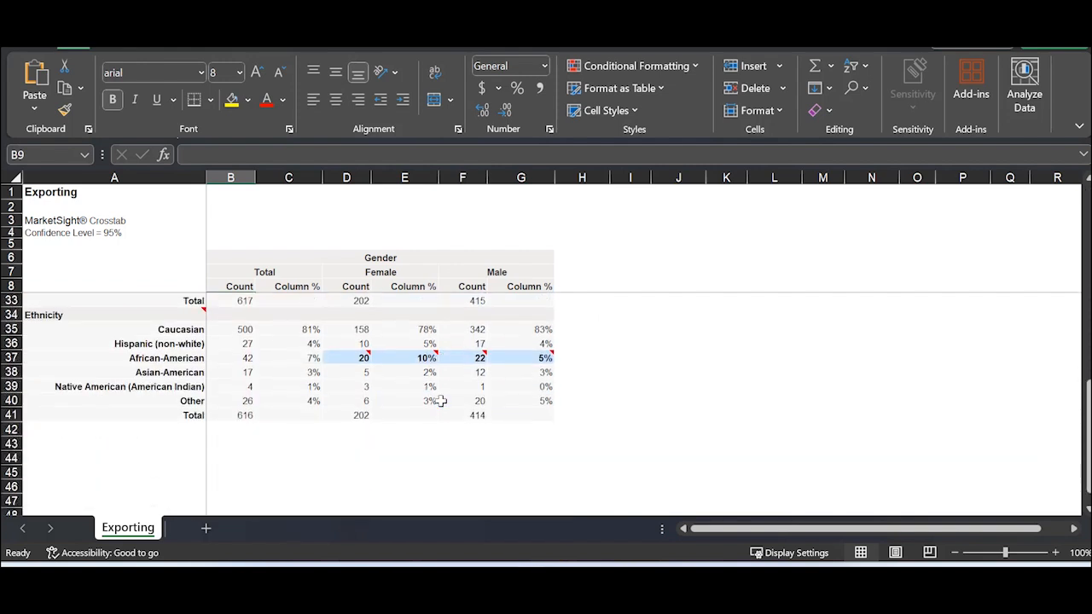
scroll(440, 400, "up", 4)
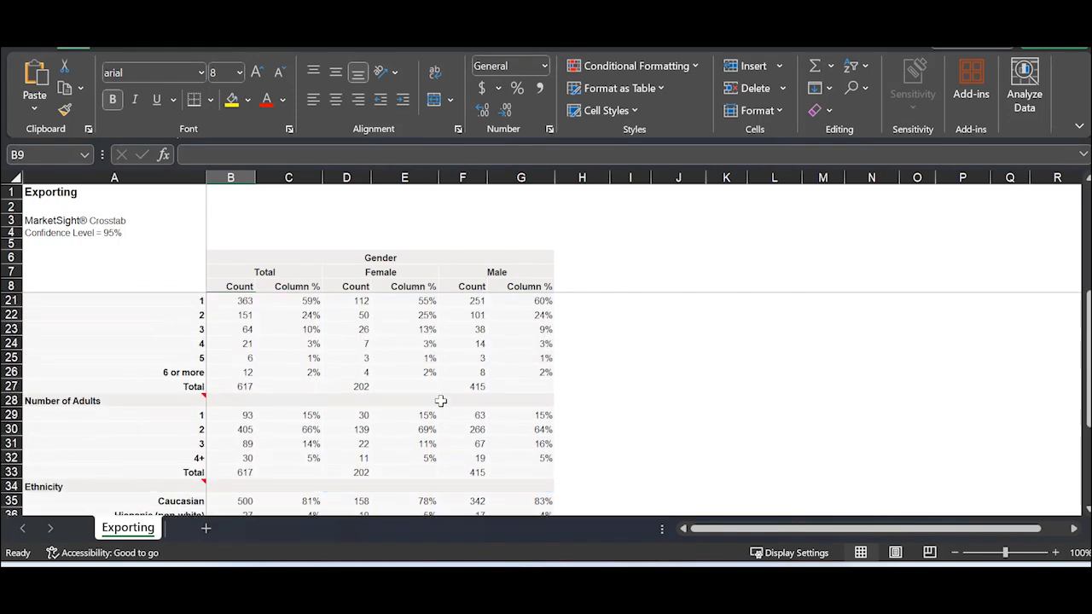
scroll(440, 401, "up", 1)
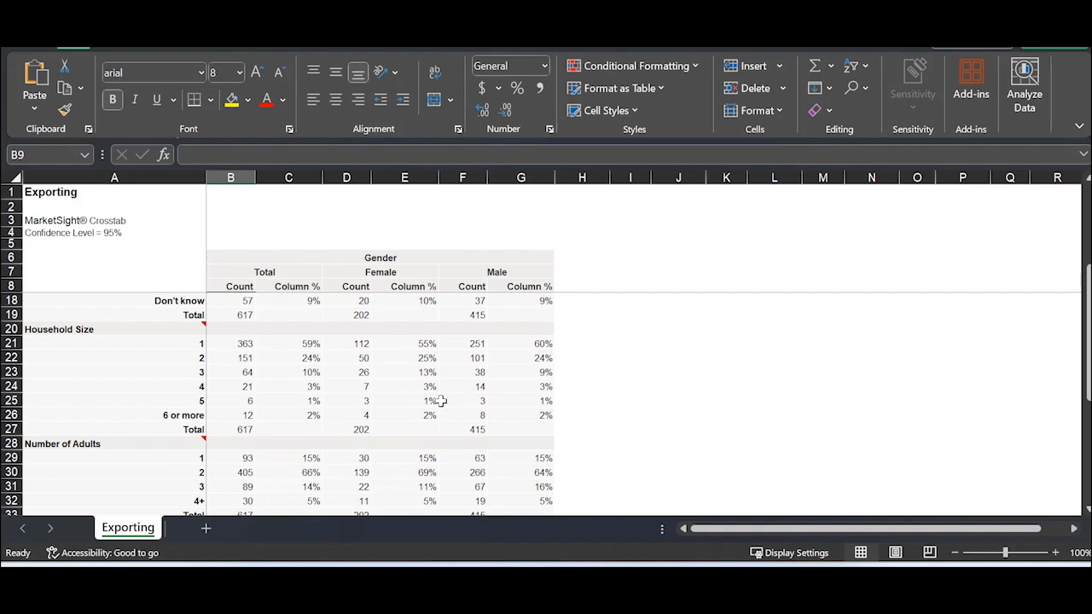